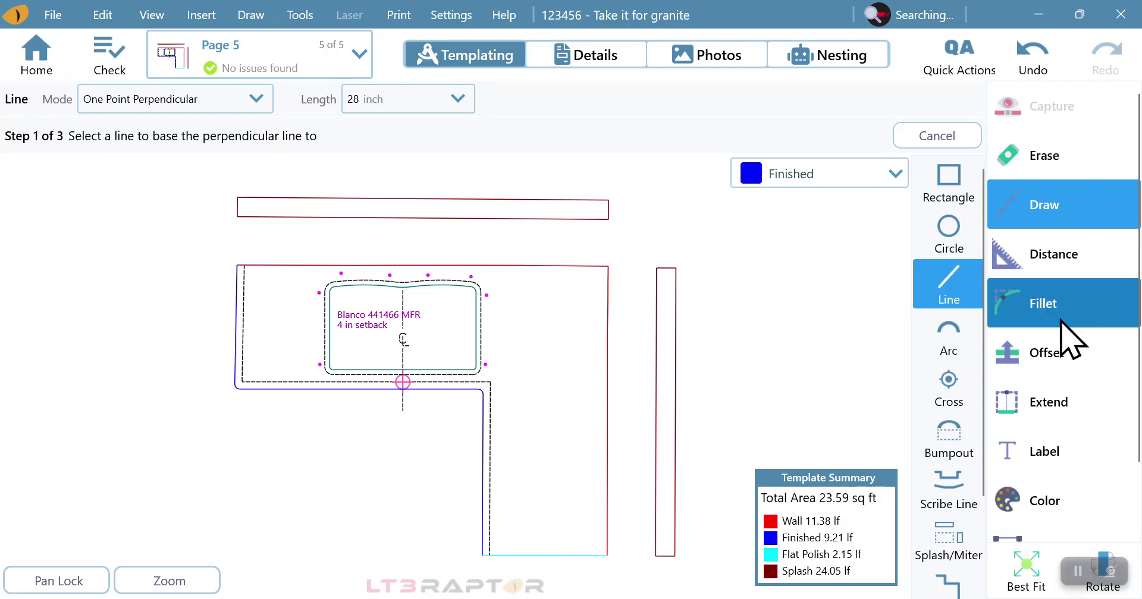
Step: Start Scribe Line in Offset with Taper mode, 1/4 inch maximum depth and 8 inch taper
click(959, 488)
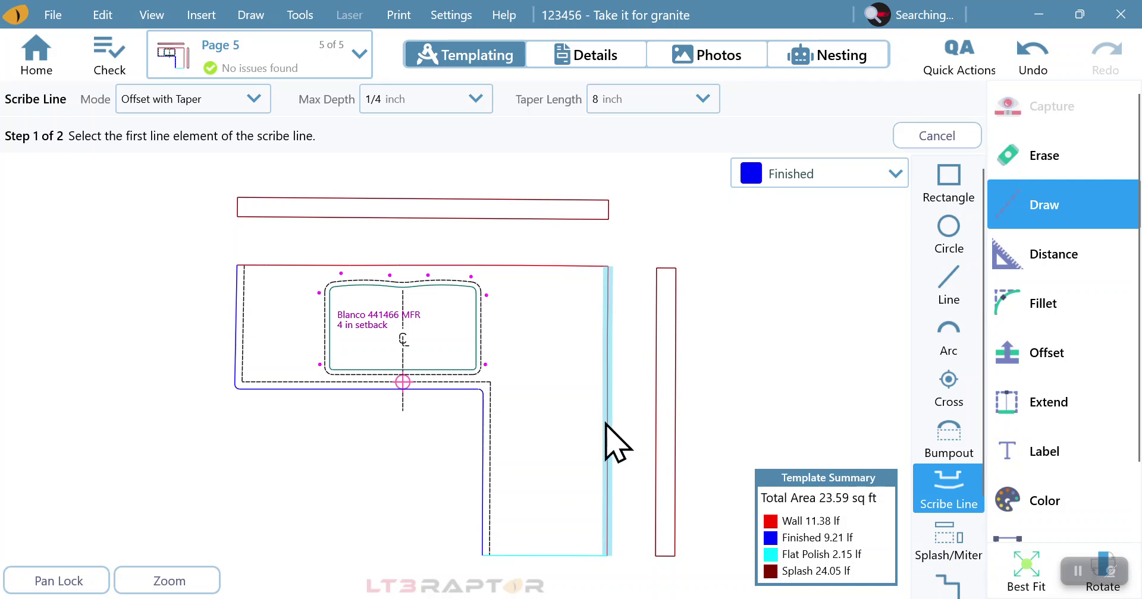
click(253, 99)
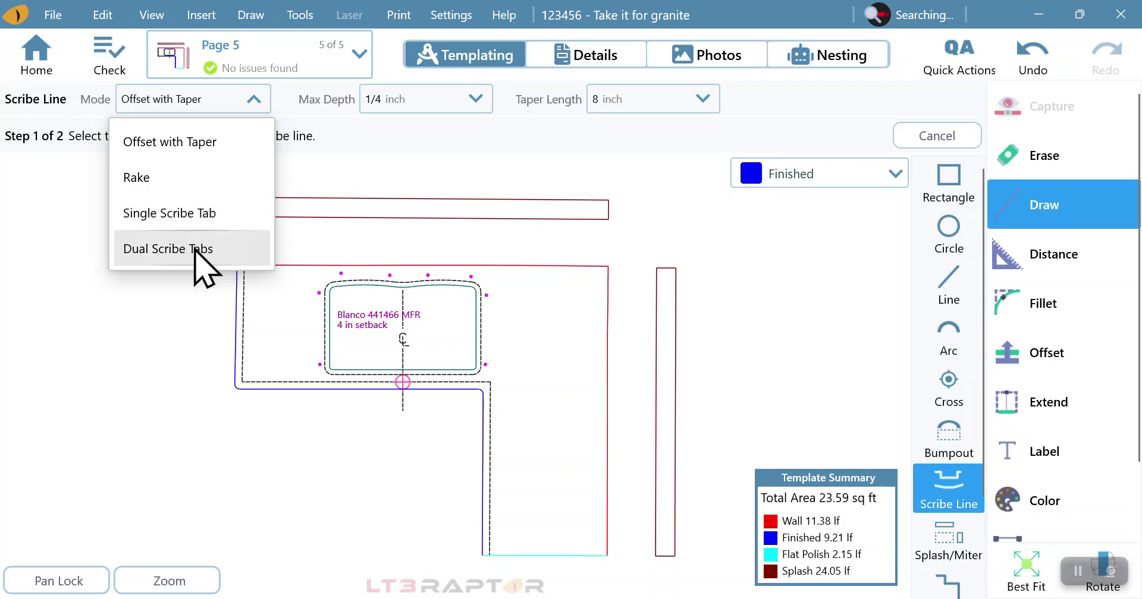
Step: Keep Offset with Taper and pick the countertop's top and right wall edges
click(190, 146)
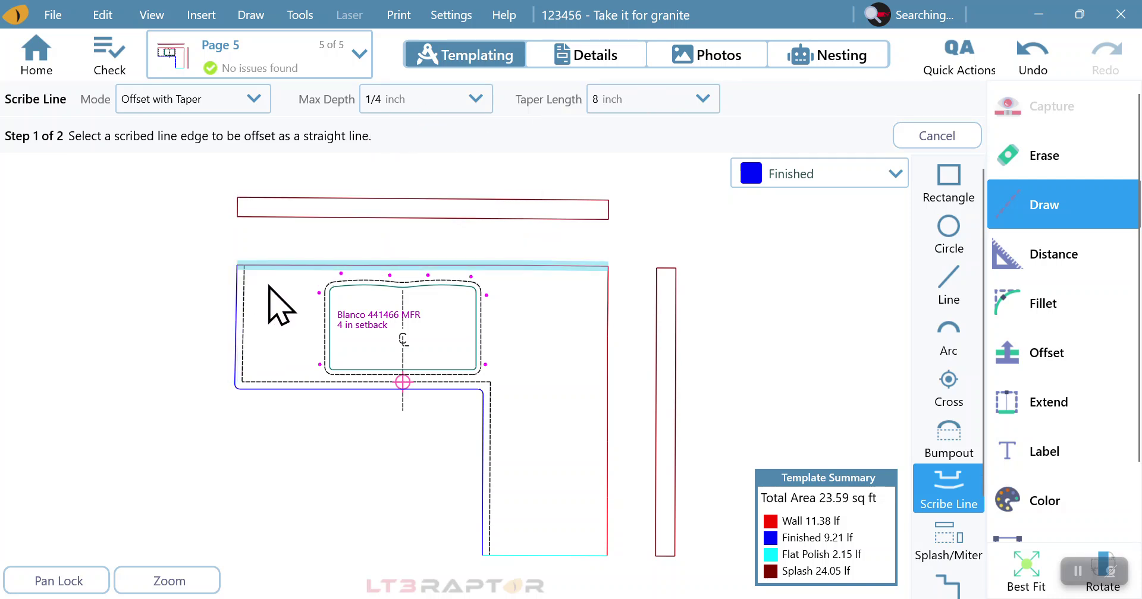
click(527, 267)
click(600, 302)
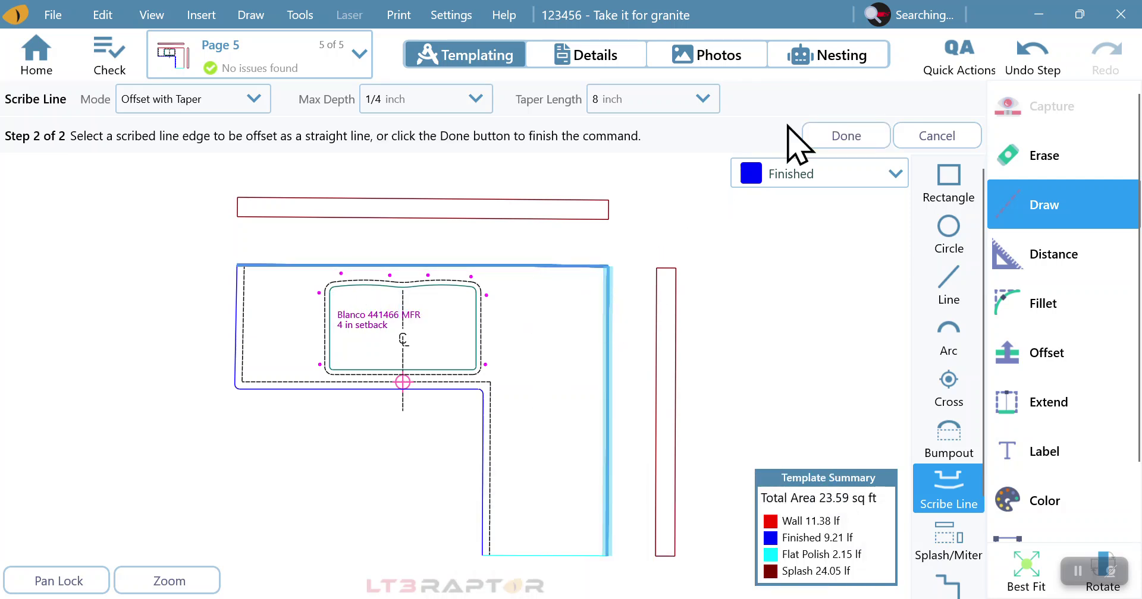
Step: Apply the tapered scribe to the top and right wall edges
click(855, 133)
scroll(525, 250, down, 3)
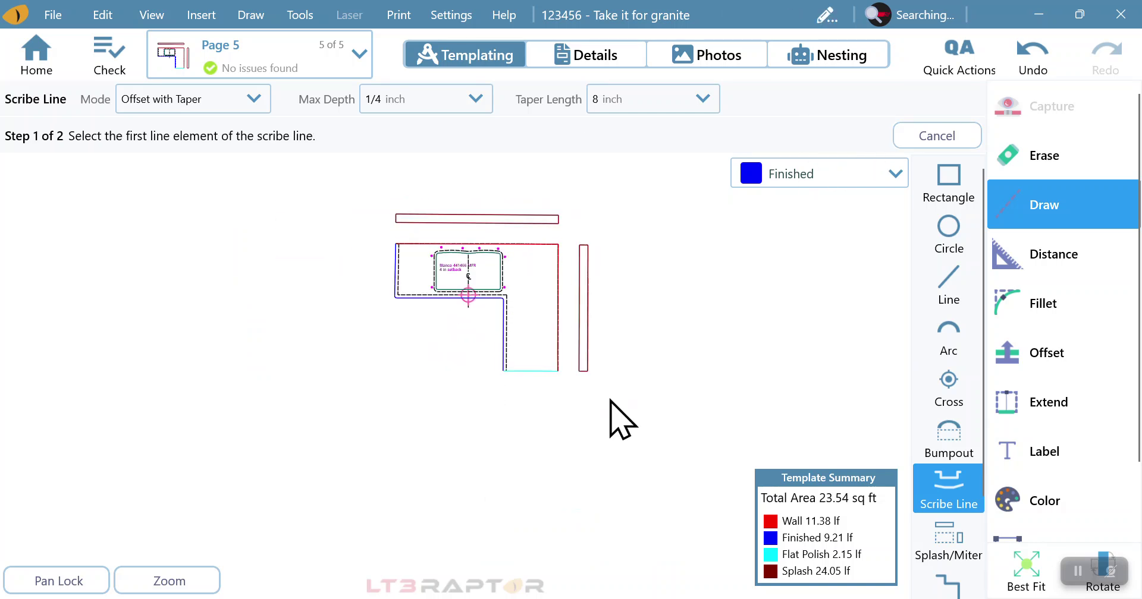
scroll(566, 365, up, 5)
Step: Erase the bottom-right corner segment, then undo that erase
click(1100, 164)
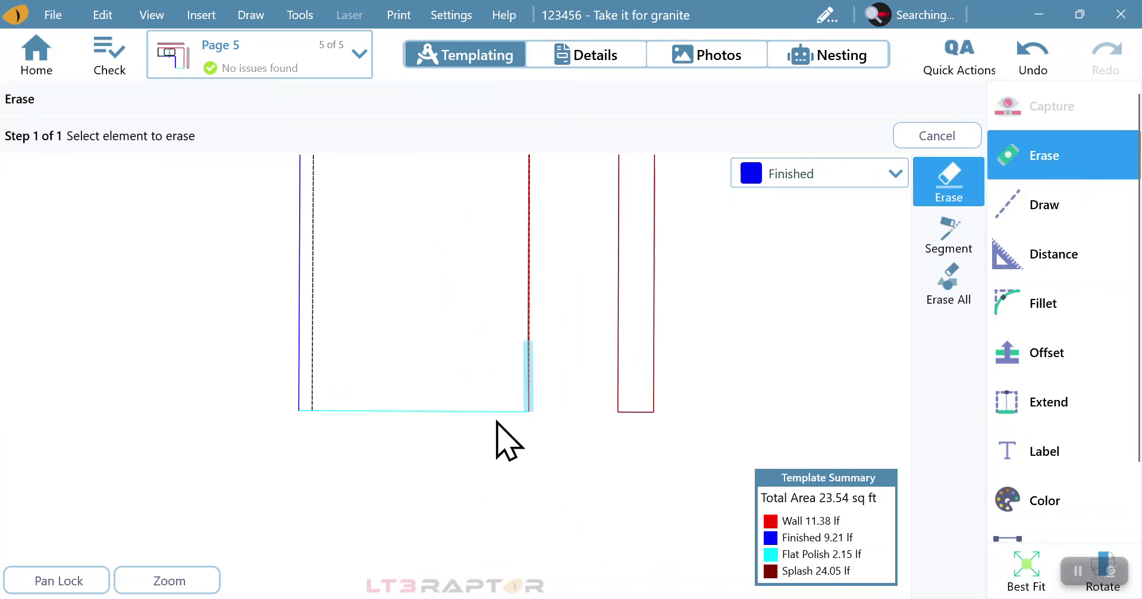
click(526, 375)
scroll(527, 375, up, 2)
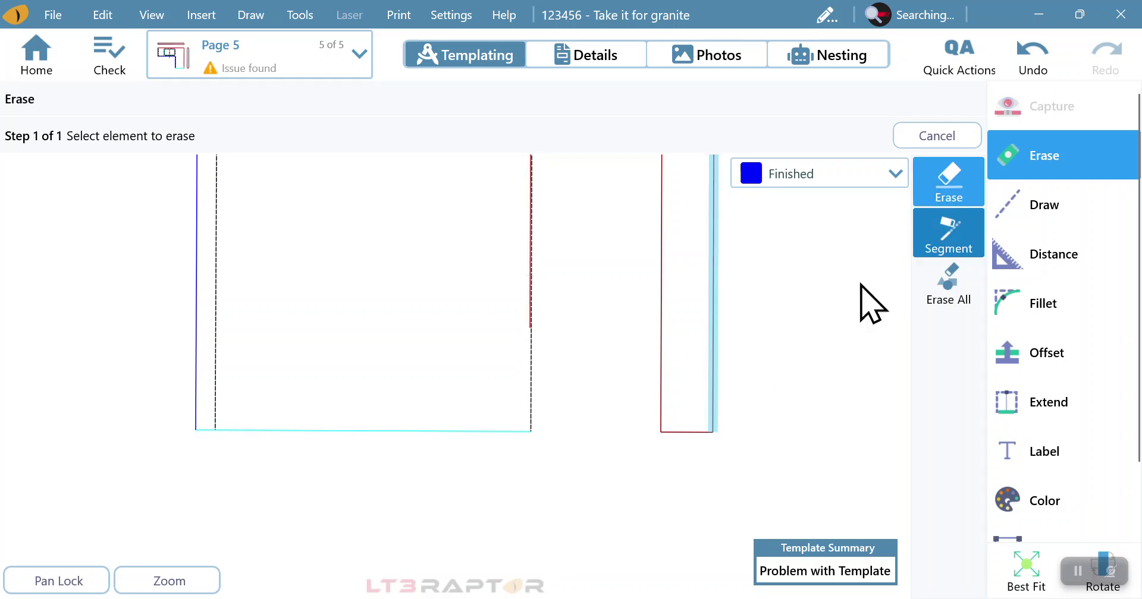
click(1033, 56)
Step: Erase the top-right wall segment of the scribe line
scroll(574, 502, up, 2)
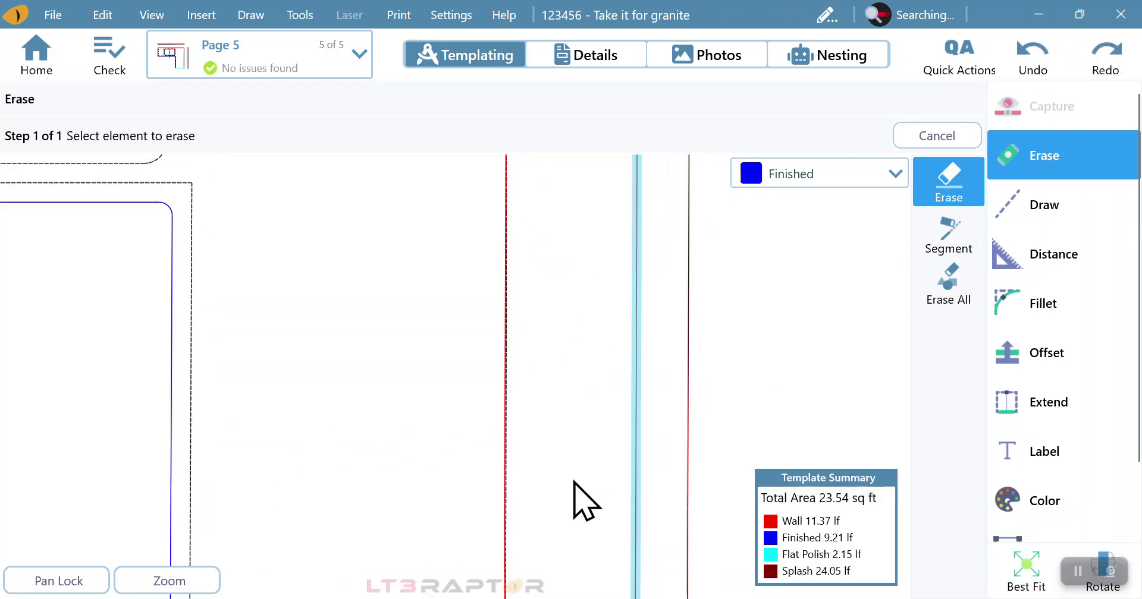
scroll(555, 324, up, 2)
scroll(502, 408, up, 2)
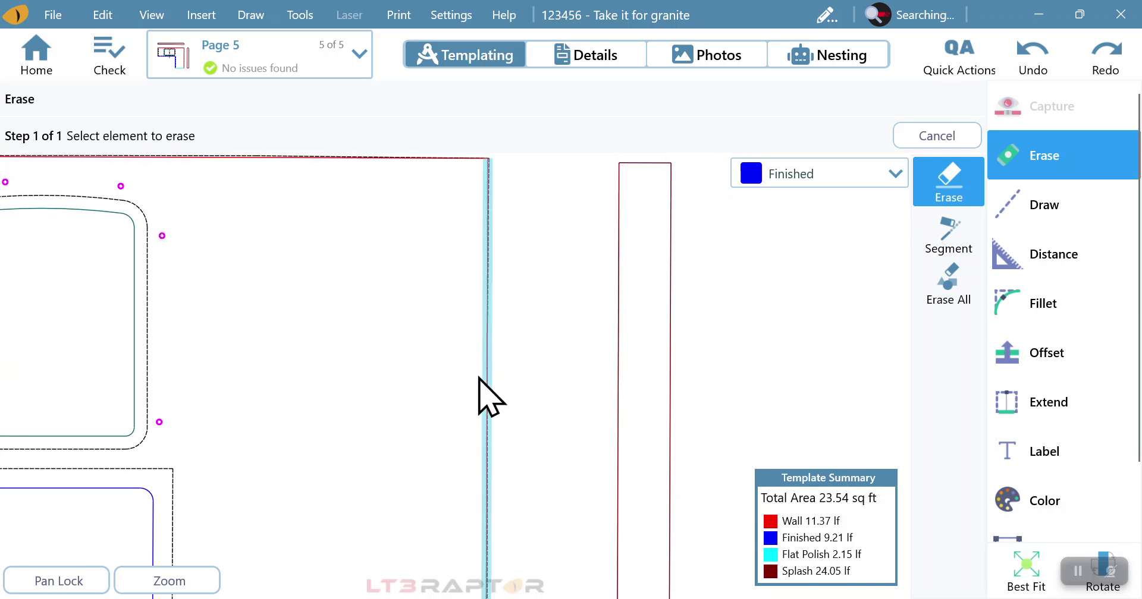
scroll(542, 229, up, 1)
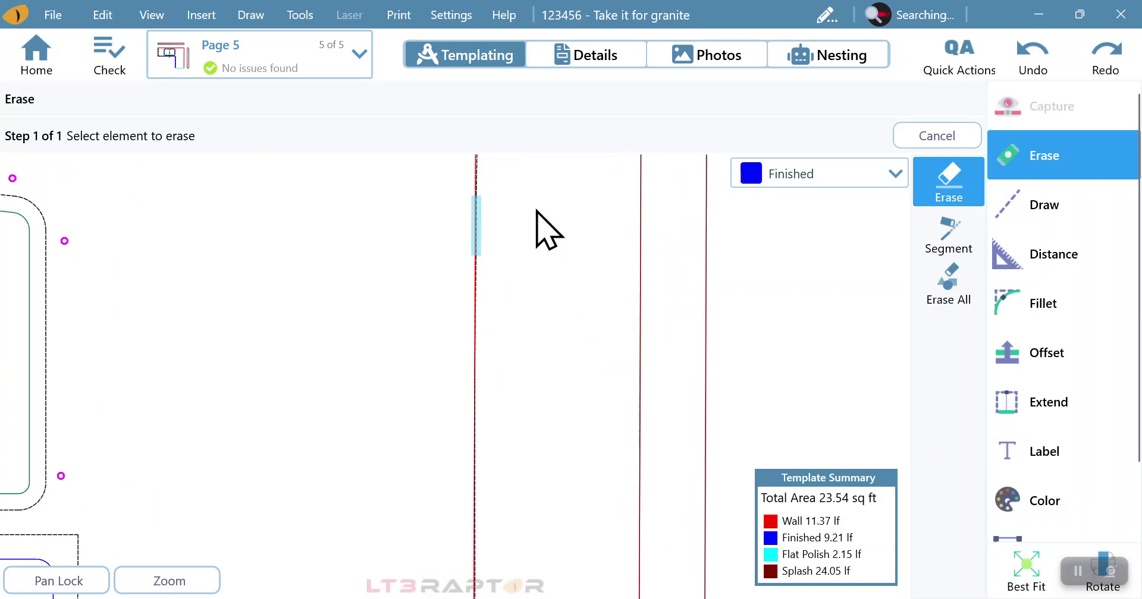
scroll(545, 271, down, 1)
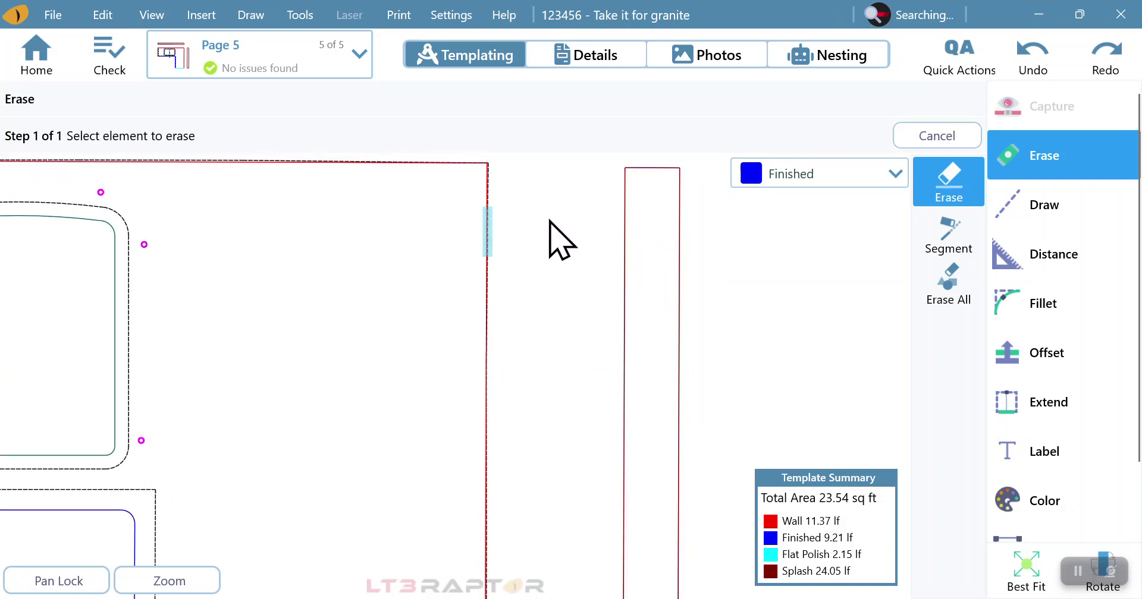
scroll(556, 184, down, 3)
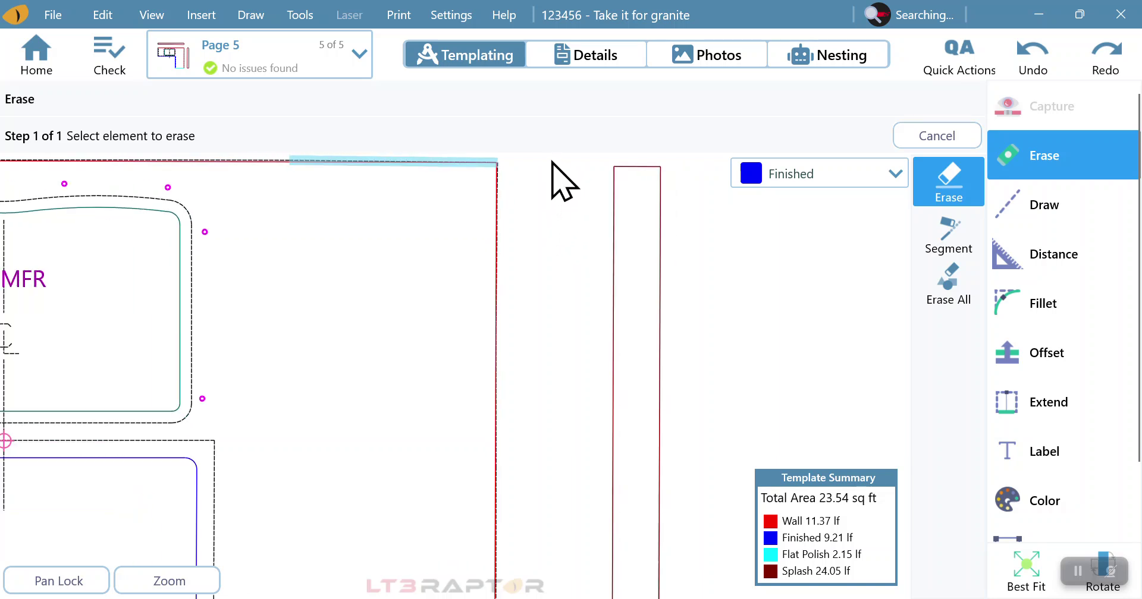
scroll(556, 184, down, 2)
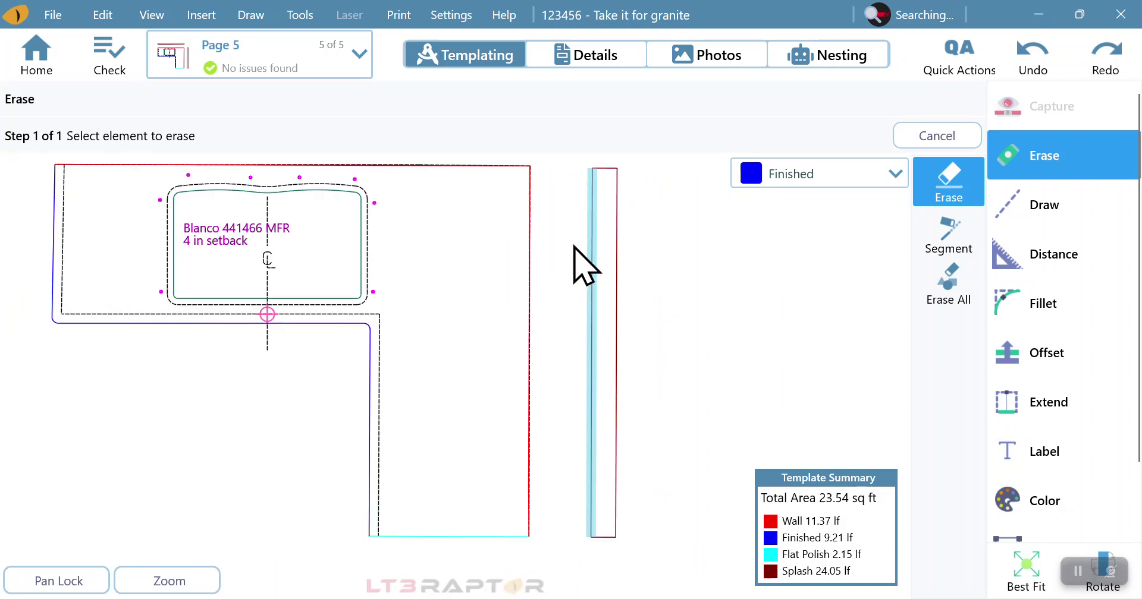
scroll(579, 250, left, 3)
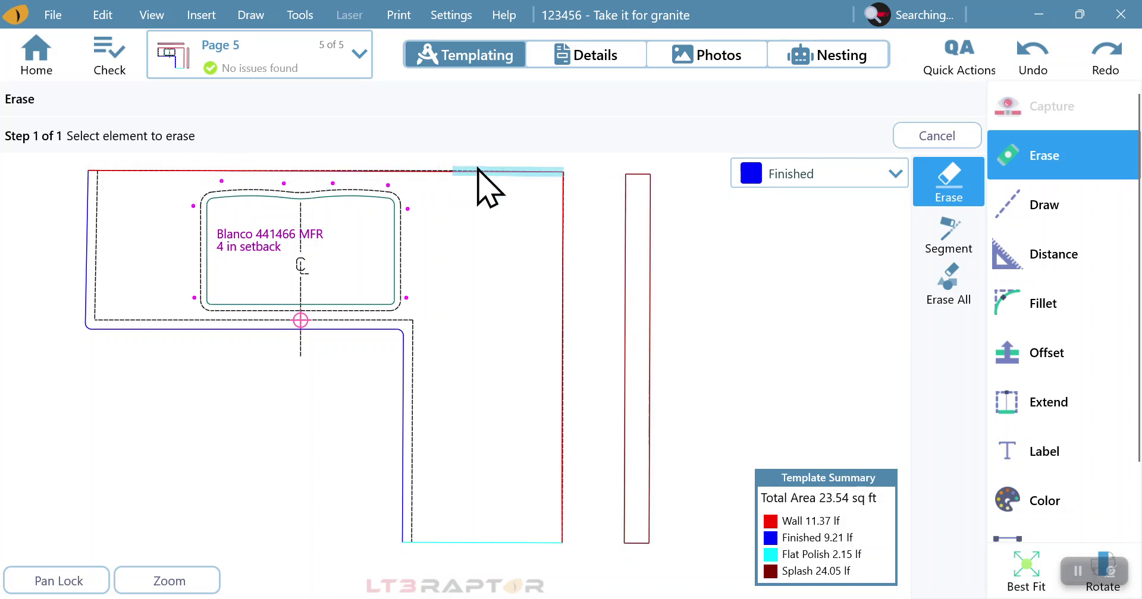
scroll(485, 183, up, 2)
scroll(421, 189, up, 2)
scroll(408, 189, up, 2)
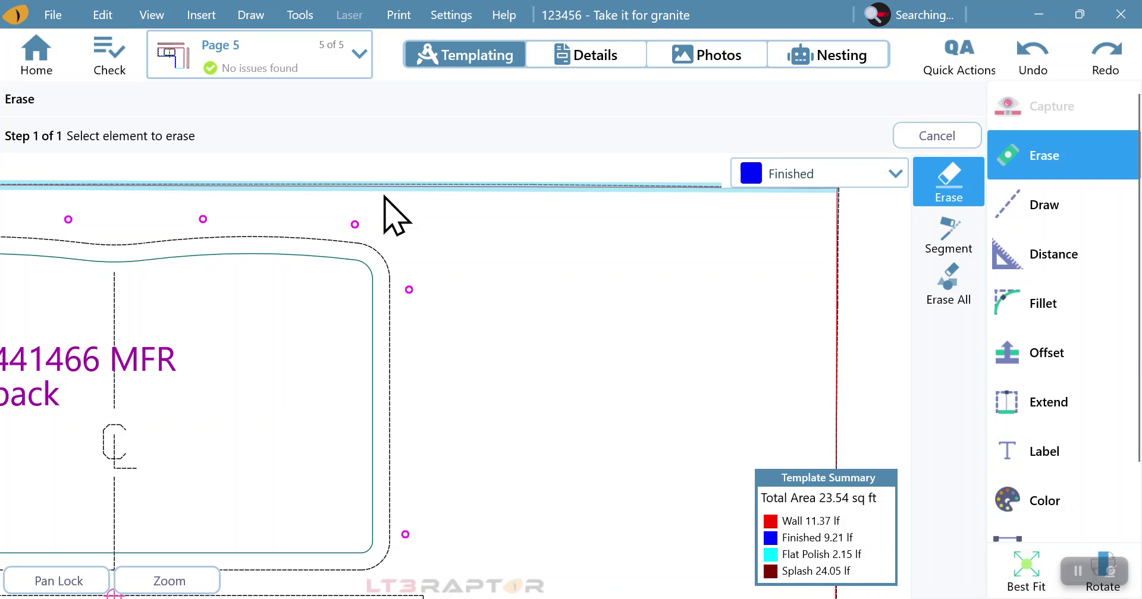
scroll(325, 218, down, 1)
scroll(559, 197, down, 2)
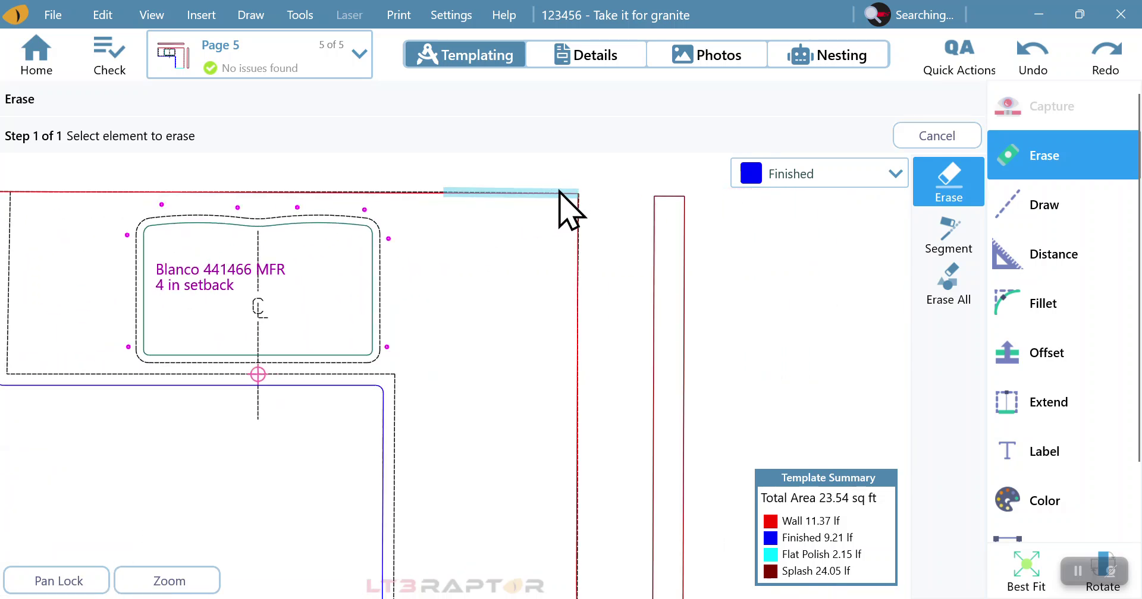
click(559, 191)
Step: Undo the top-right segment erase and restart Scribe Line in Rake mode
click(1032, 57)
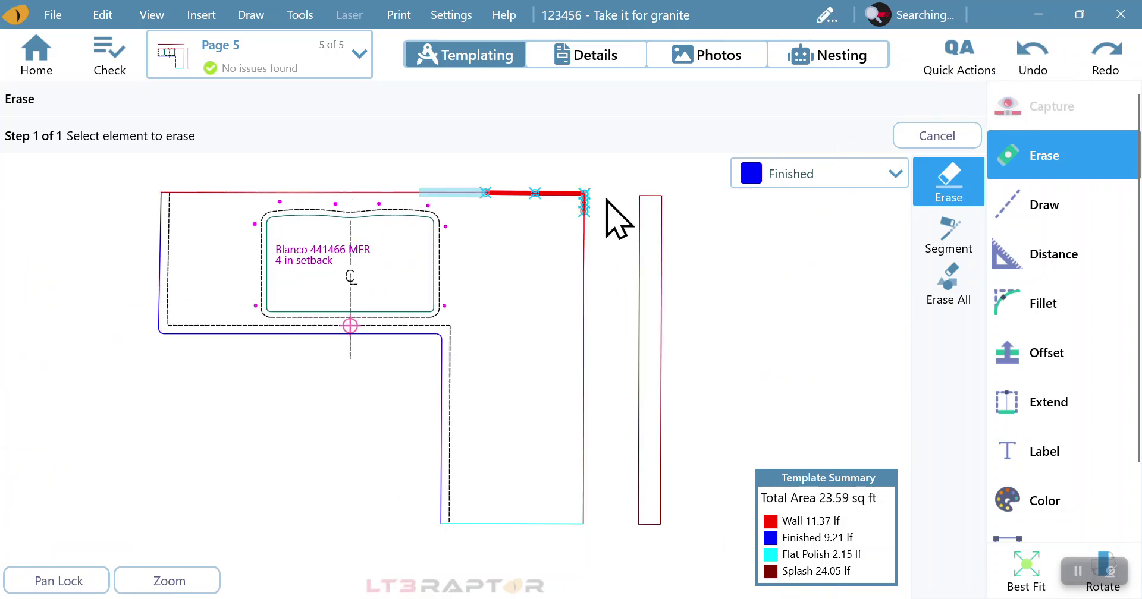
click(1124, 208)
click(953, 492)
click(166, 107)
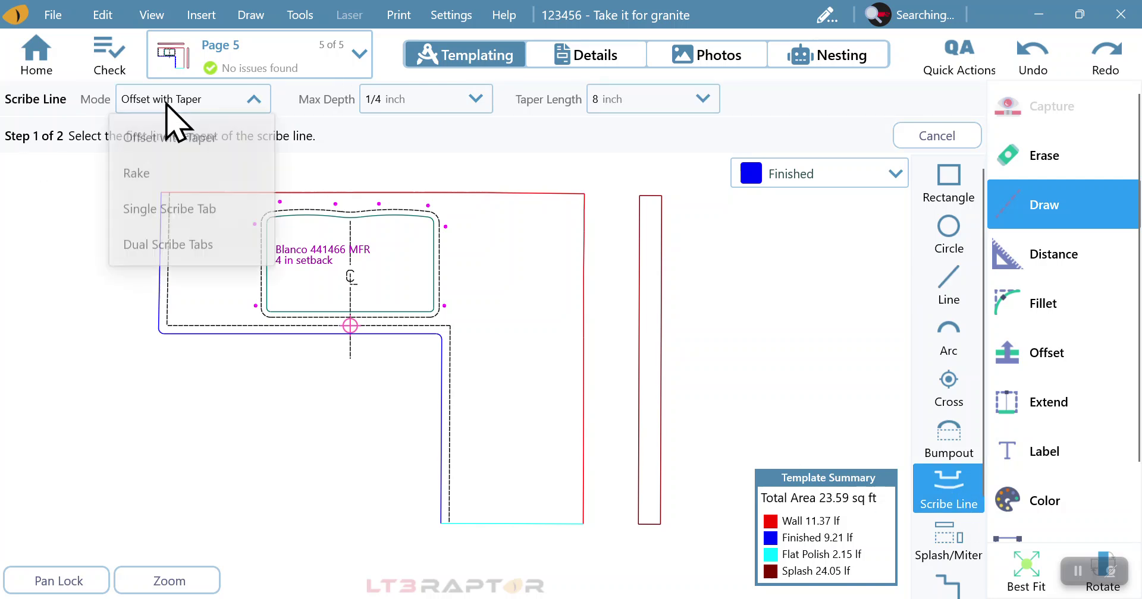
click(197, 179)
Step: Set the rake offset to 2 inches on the keypad
click(384, 101)
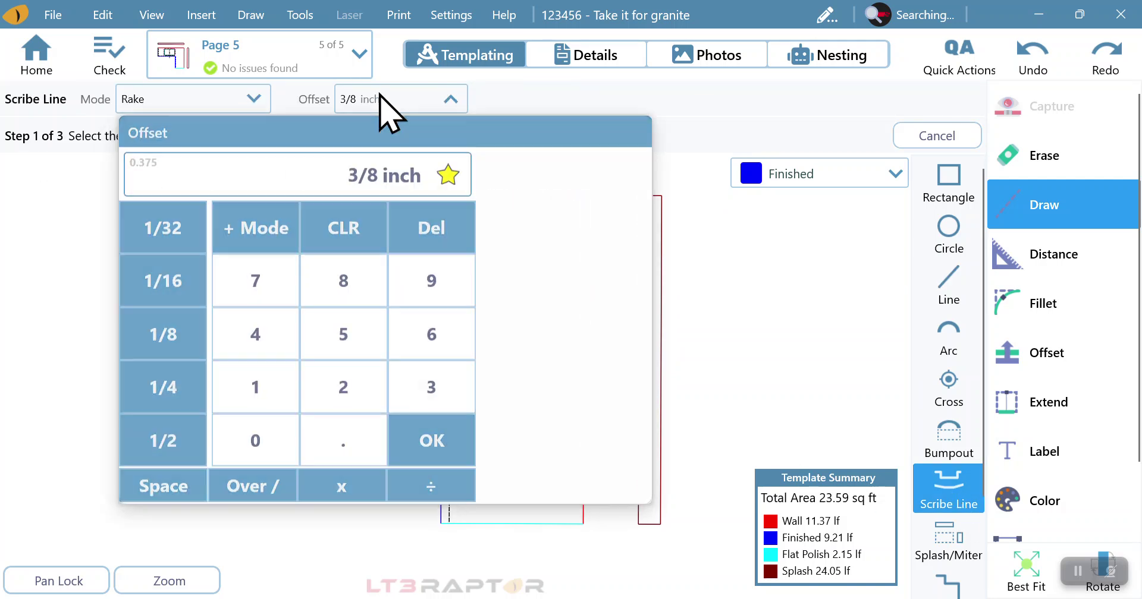
click(356, 440)
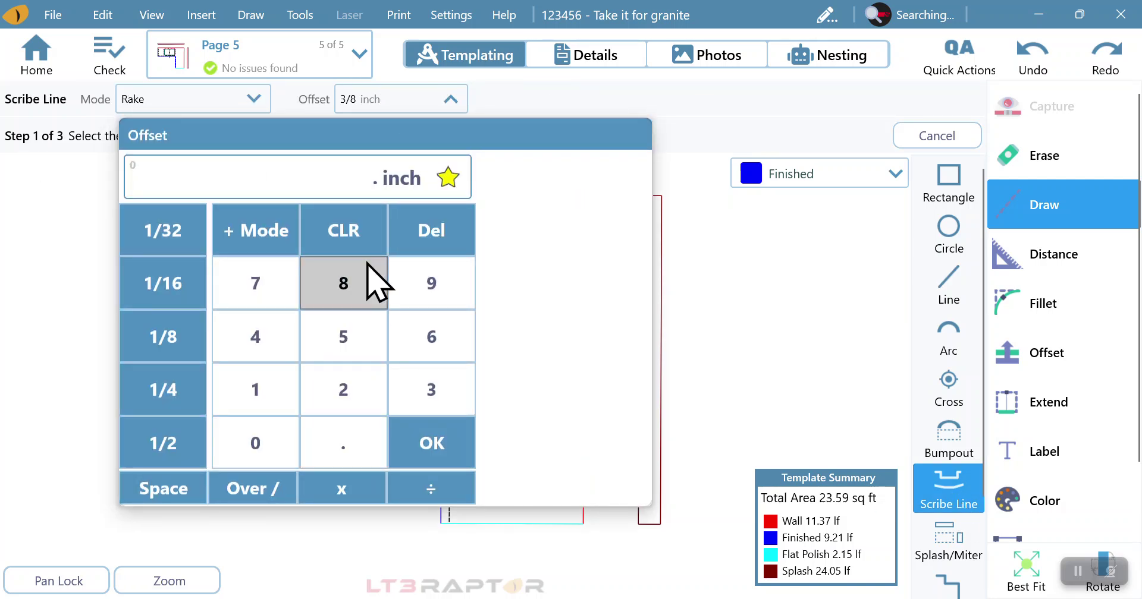
click(430, 232)
click(343, 390)
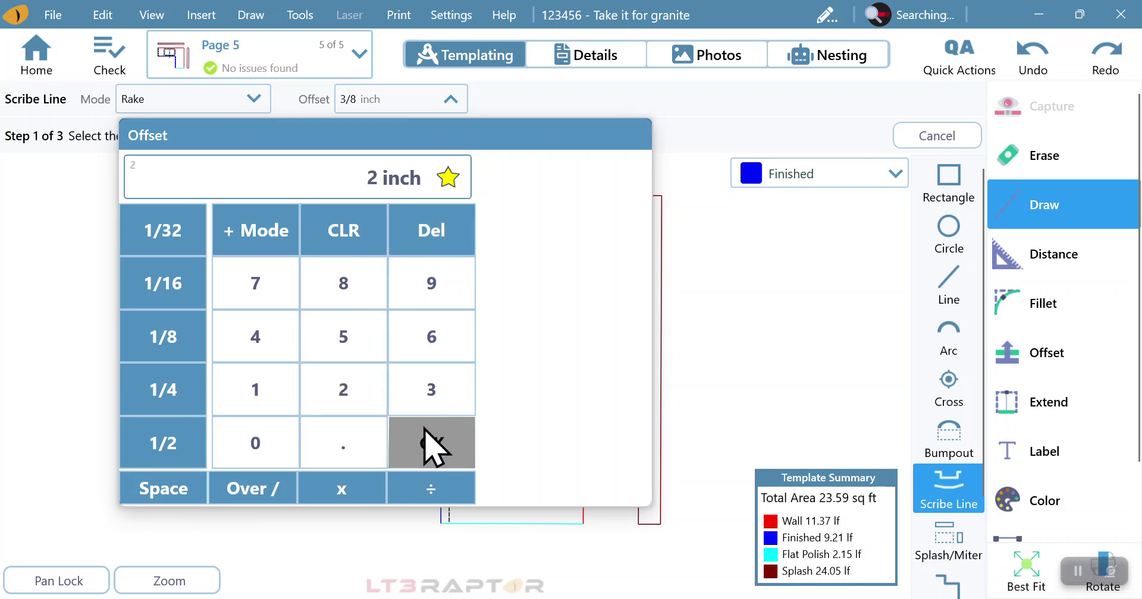
click(432, 443)
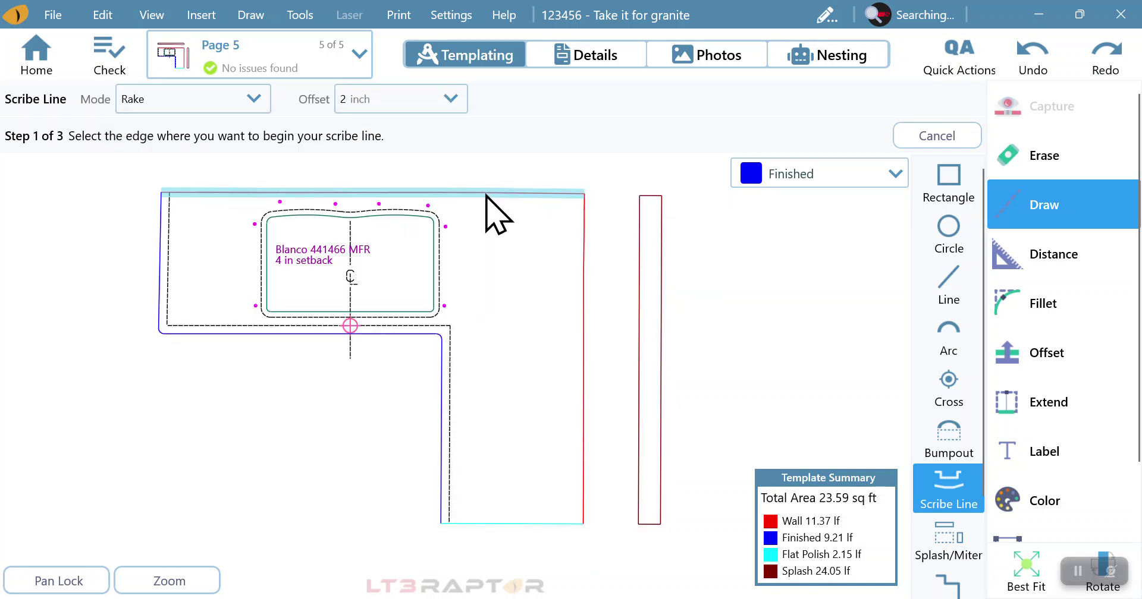
Step: Rake the top and right wall edges 2 inches inward, bringing area to 22.65 sq ft
click(559, 193)
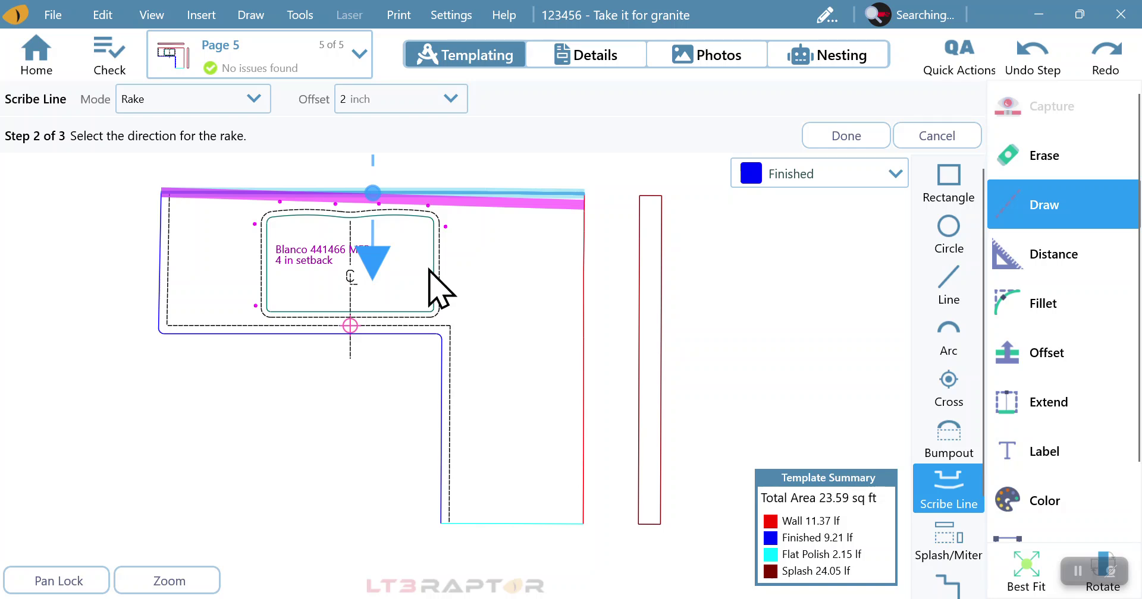
click(383, 258)
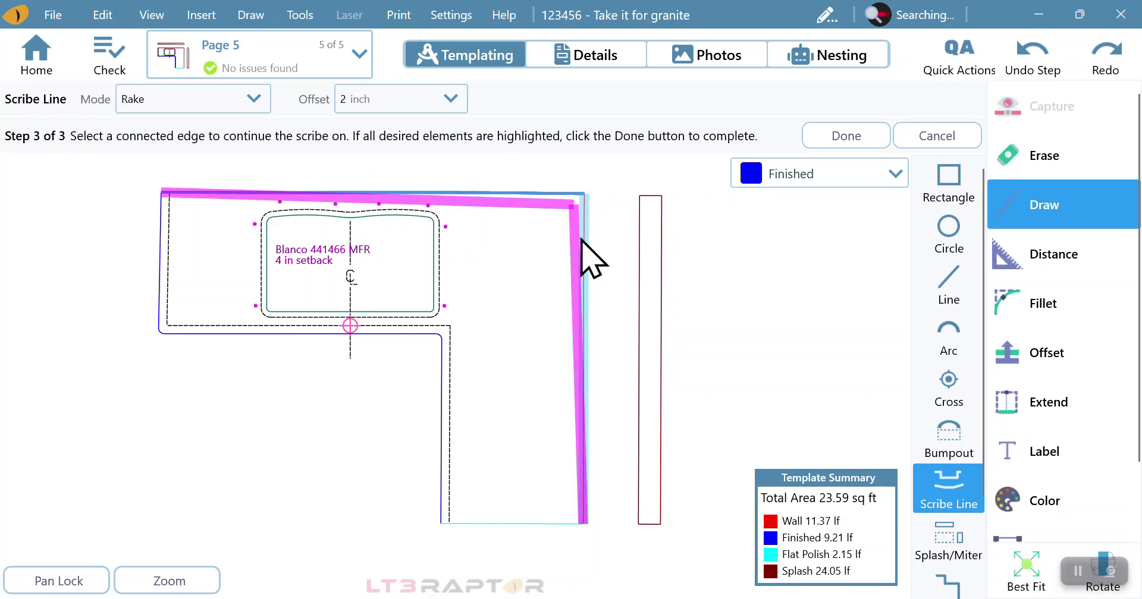
click(851, 136)
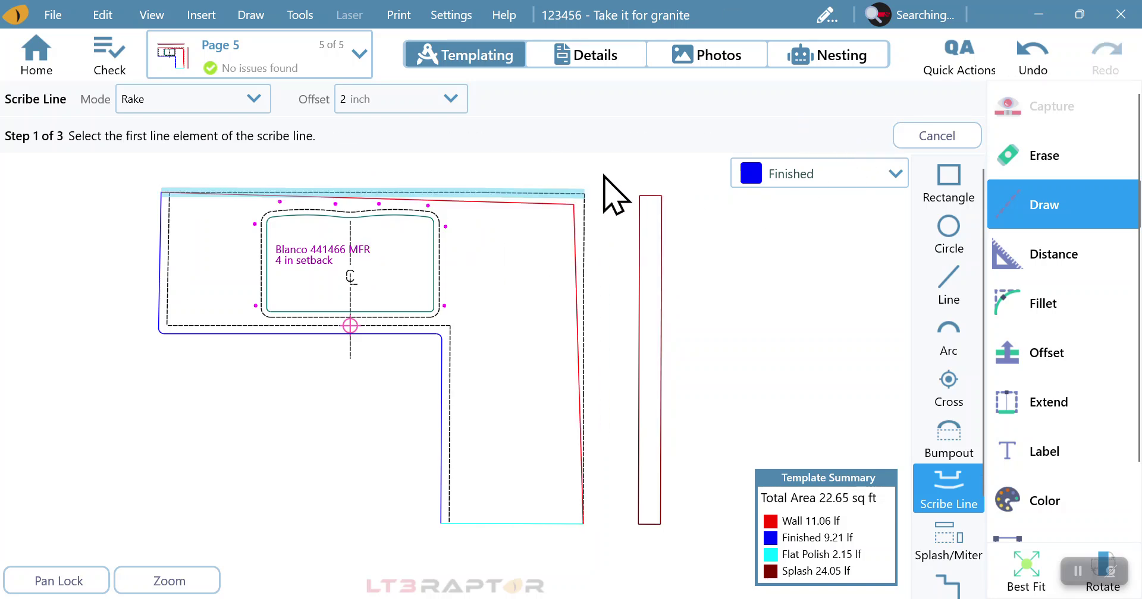
scroll(597, 180, up, 2)
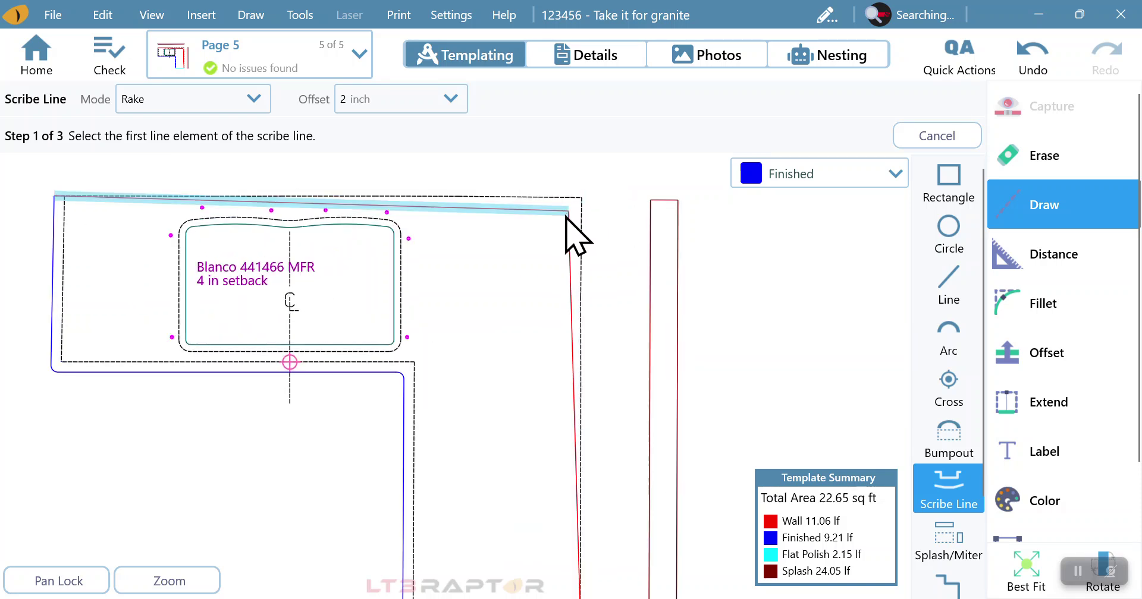
scroll(566, 217, down, 2)
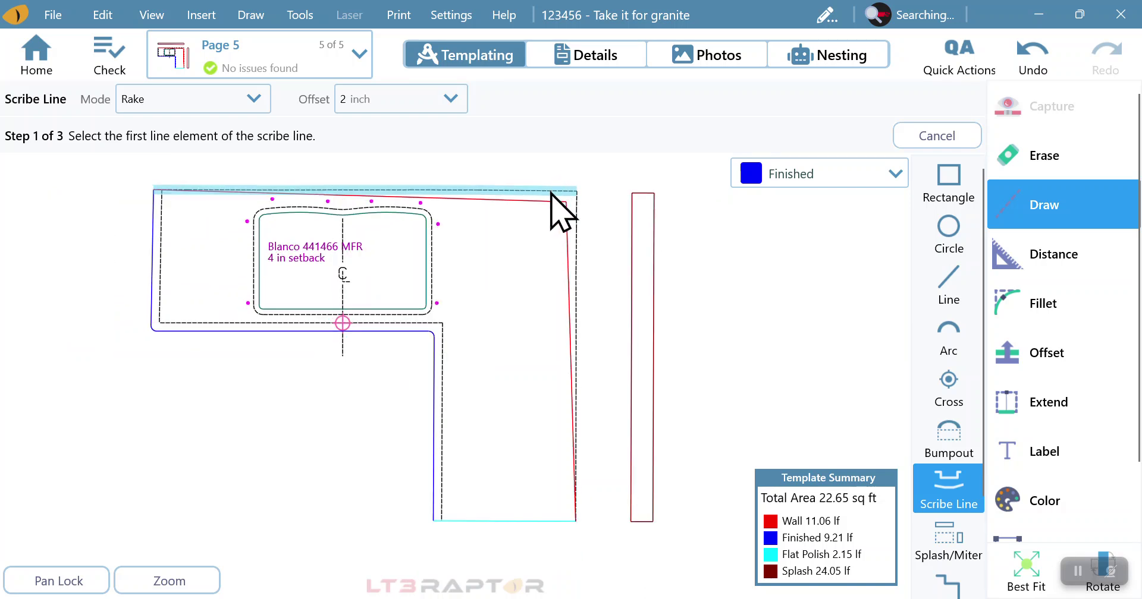
scroll(577, 532, up, 3)
scroll(579, 533, down, 1)
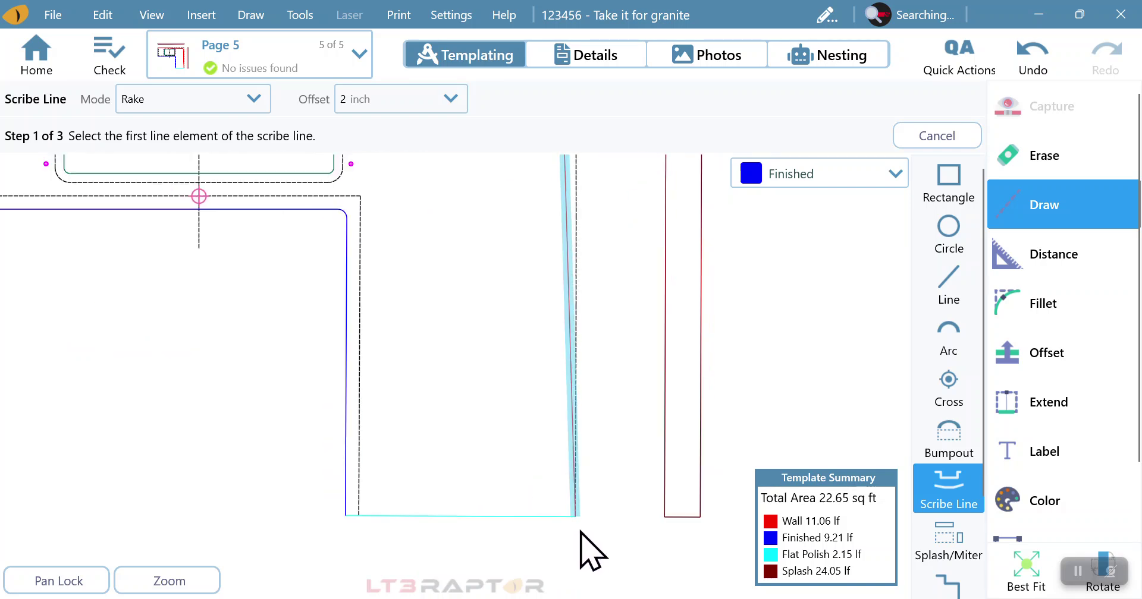
Step: Undo the previous rake on the top edge
scroll(580, 533, down, 1)
scroll(581, 534, down, 1)
scroll(582, 538, down, 1)
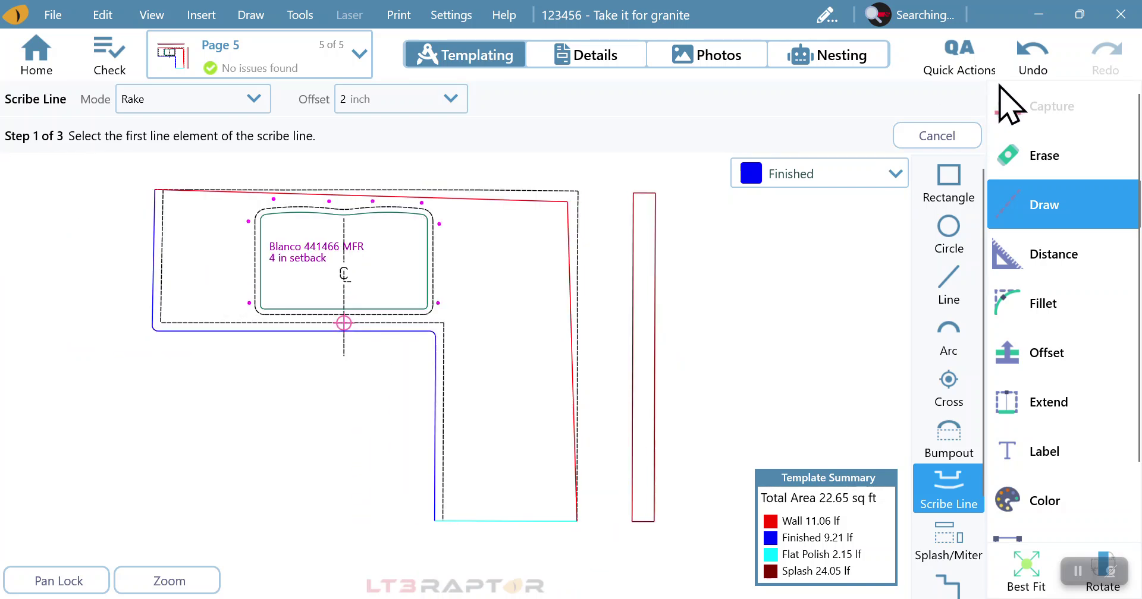
click(1033, 60)
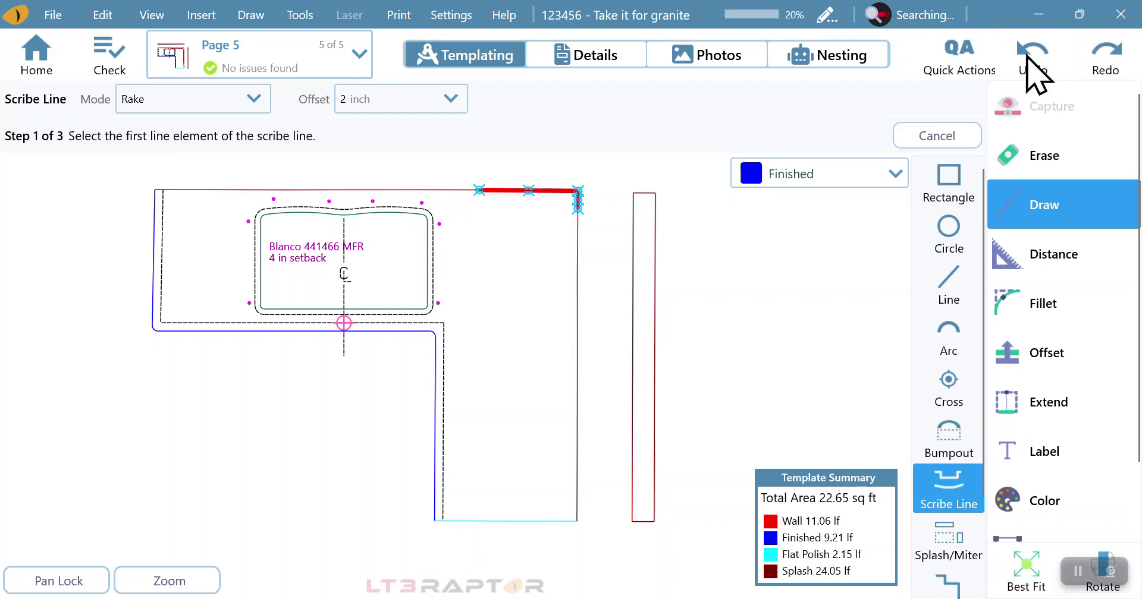
Step: Change the rake offset to 1/4 inch
click(399, 99)
click(349, 428)
click(349, 392)
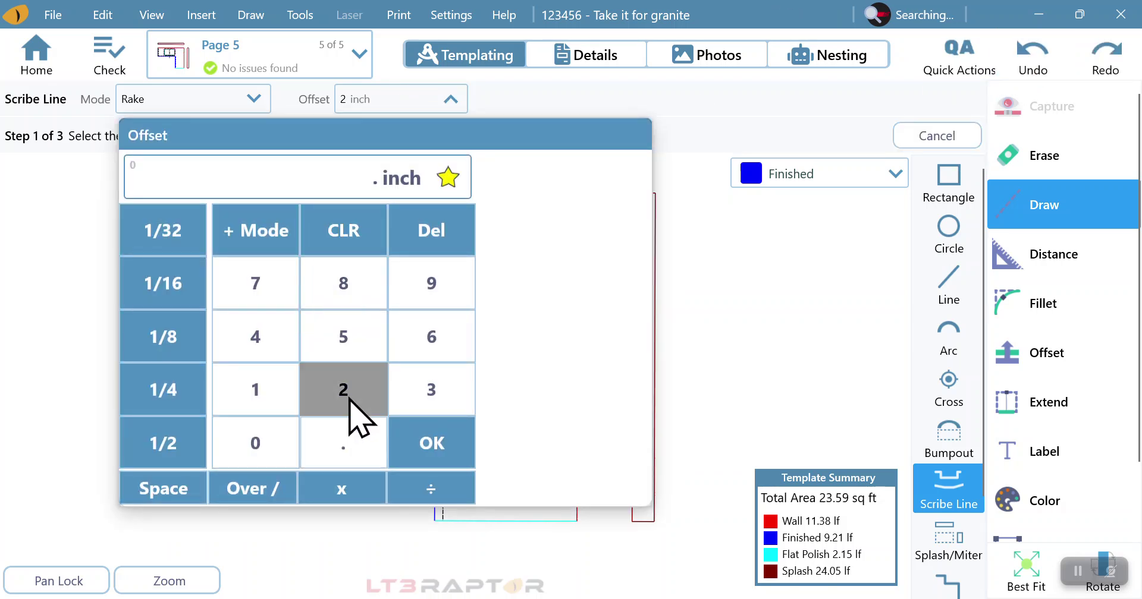
click(343, 336)
click(446, 458)
Step: Rake the top wall edge 1/4 inch toward the sink and inspect the outline
click(539, 196)
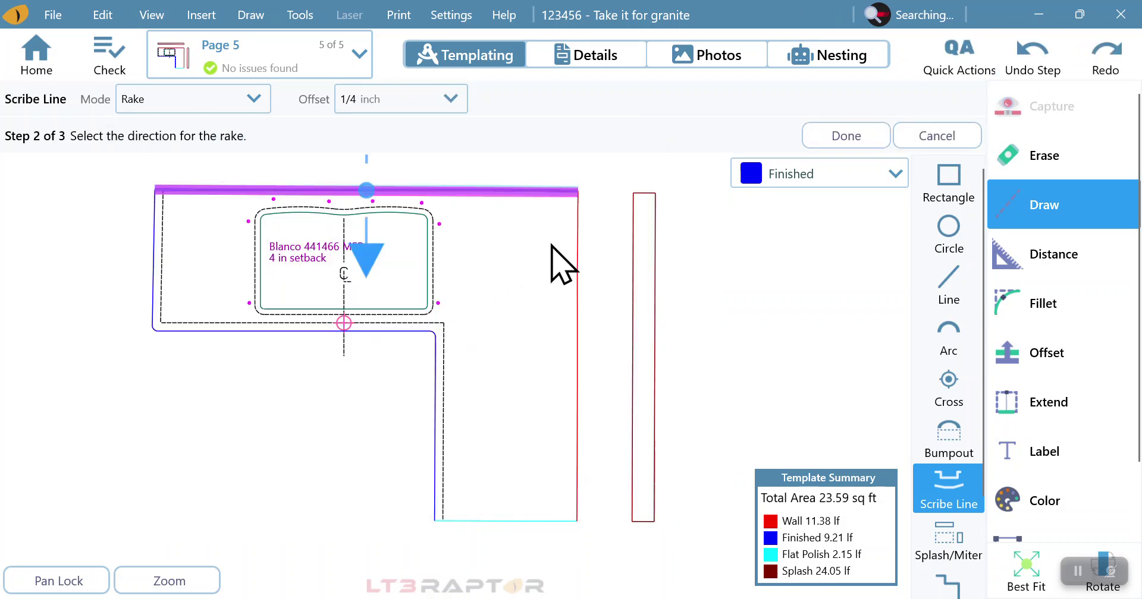
click(552, 247)
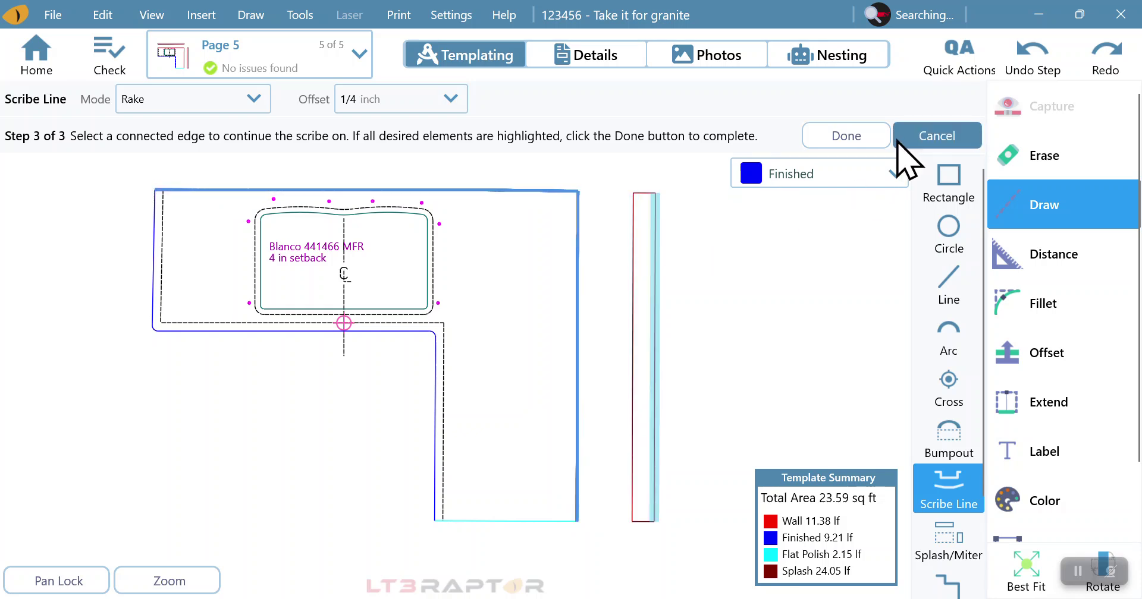
click(866, 138)
scroll(582, 182, up, 3)
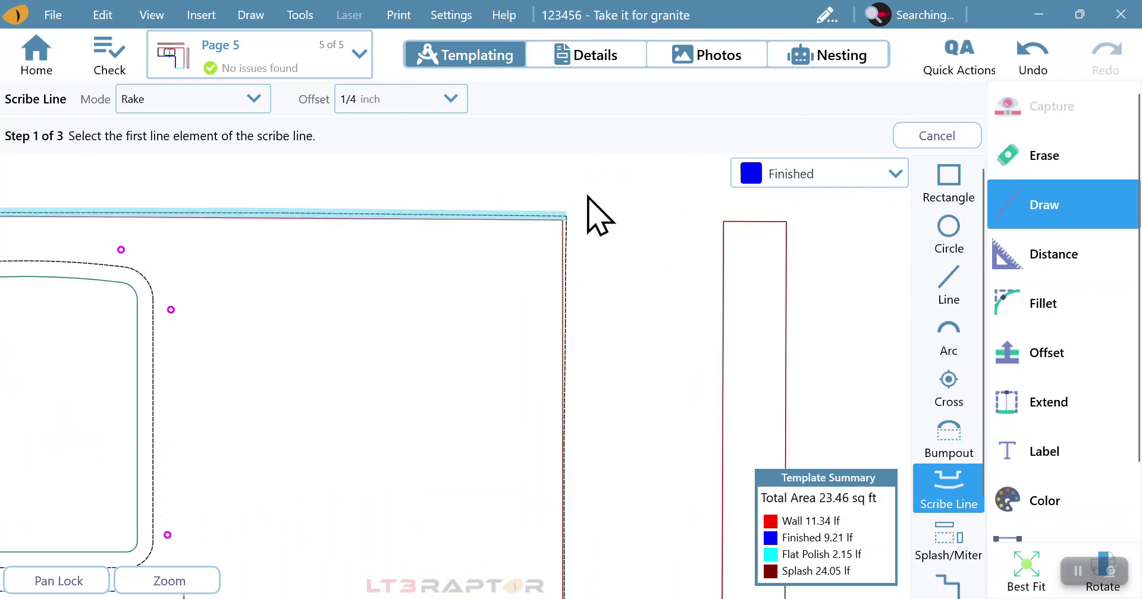
scroll(555, 255, down, 1)
scroll(522, 191, down, 1)
drag(586, 352, 586, 149)
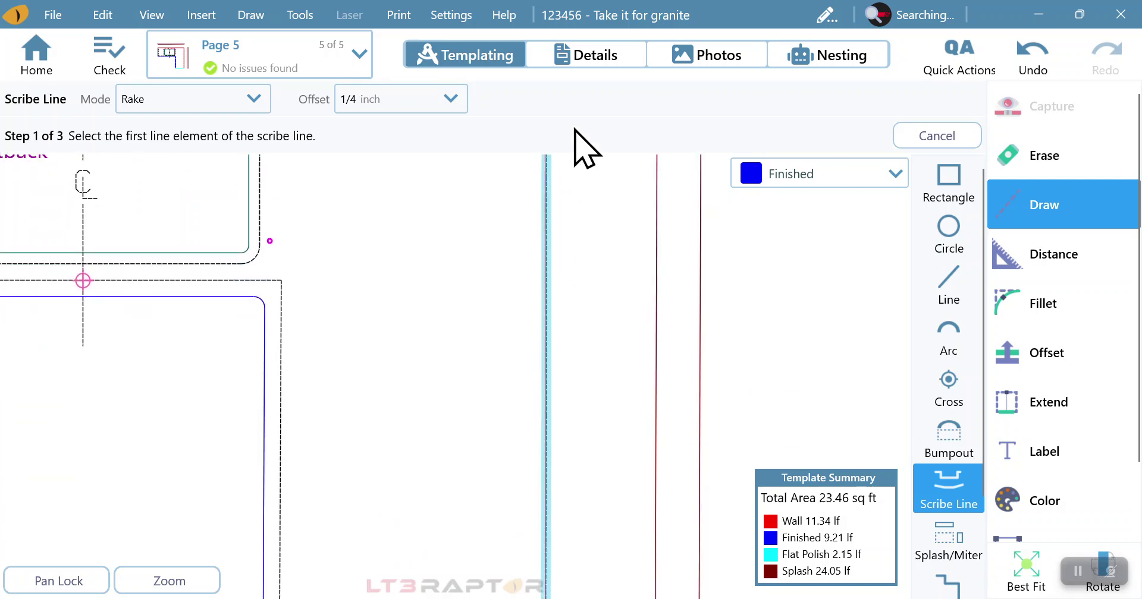
drag(599, 509, 617, 255)
drag(594, 433, 715, 594)
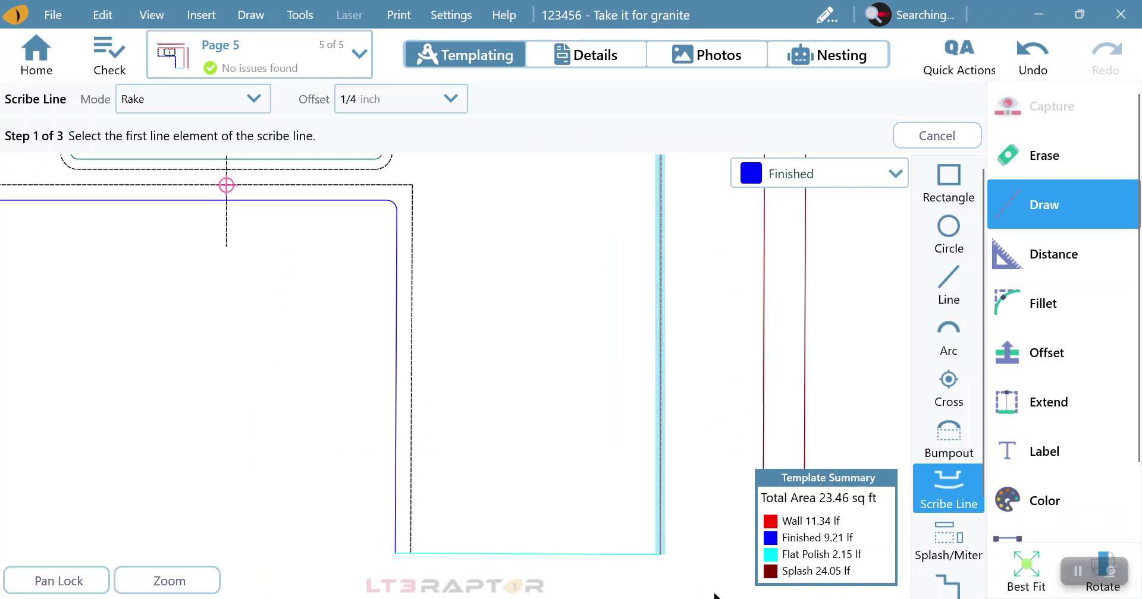
scroll(620, 352, down, 1)
scroll(612, 234, down, 1)
scroll(595, 196, up, 1)
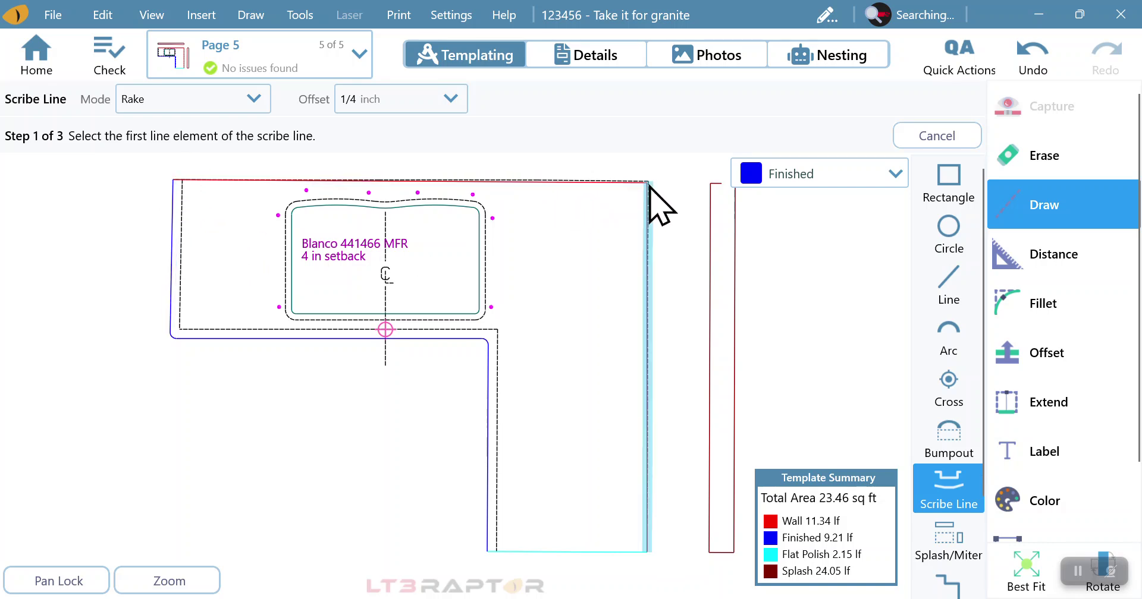
scroll(494, 303, down, 1)
scroll(598, 202, up, 1)
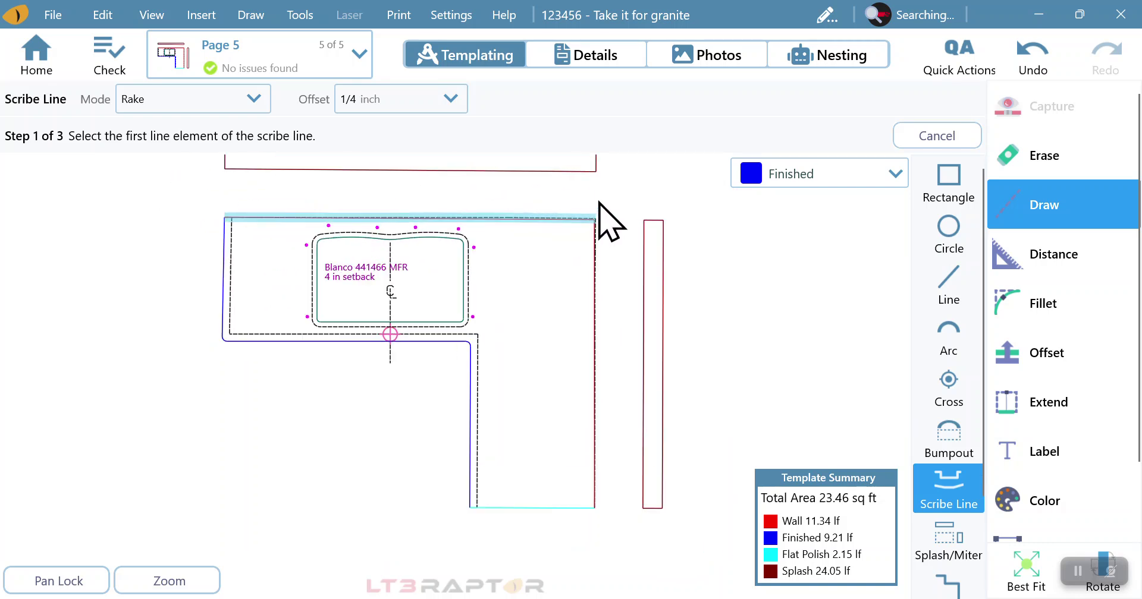
Step: Undo the quarter-inch rake and switch to Dual Scribe Tabs with a 3 inch offset
click(1033, 57)
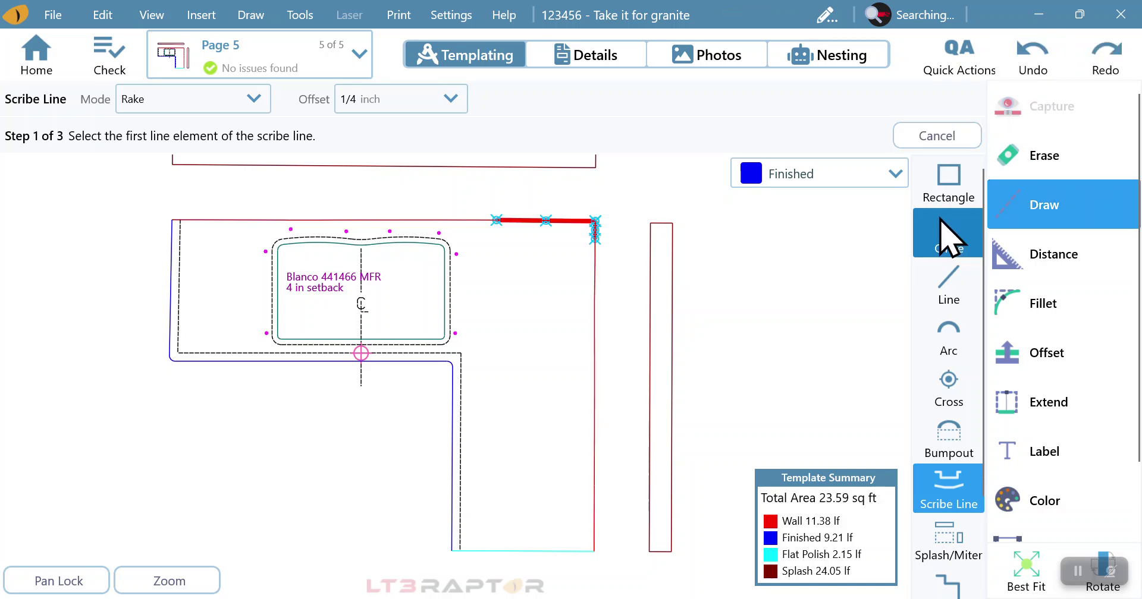
click(254, 96)
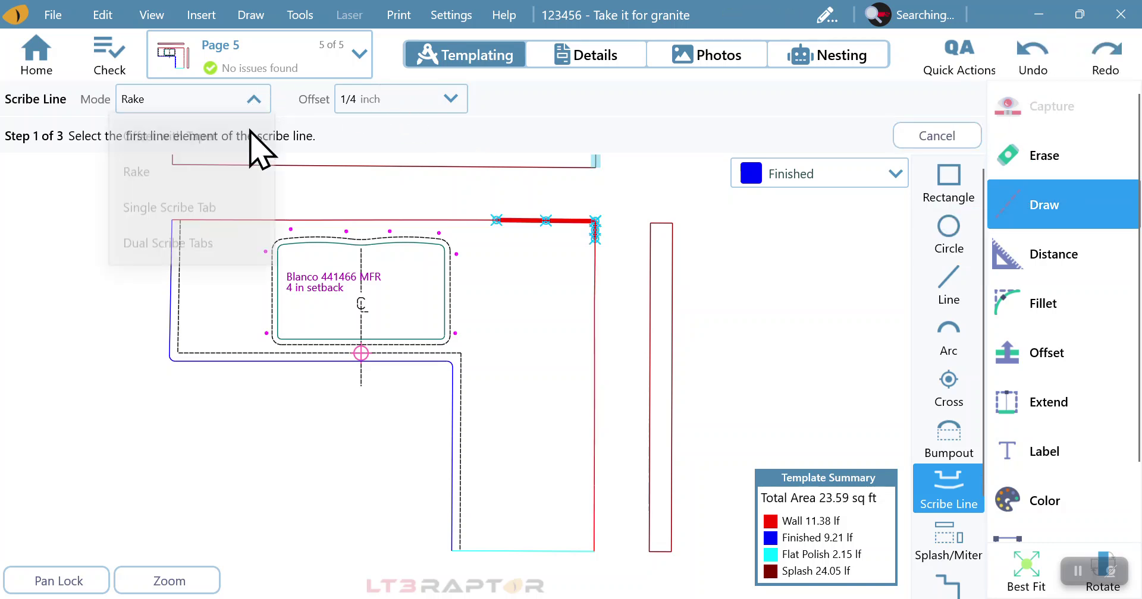
click(208, 250)
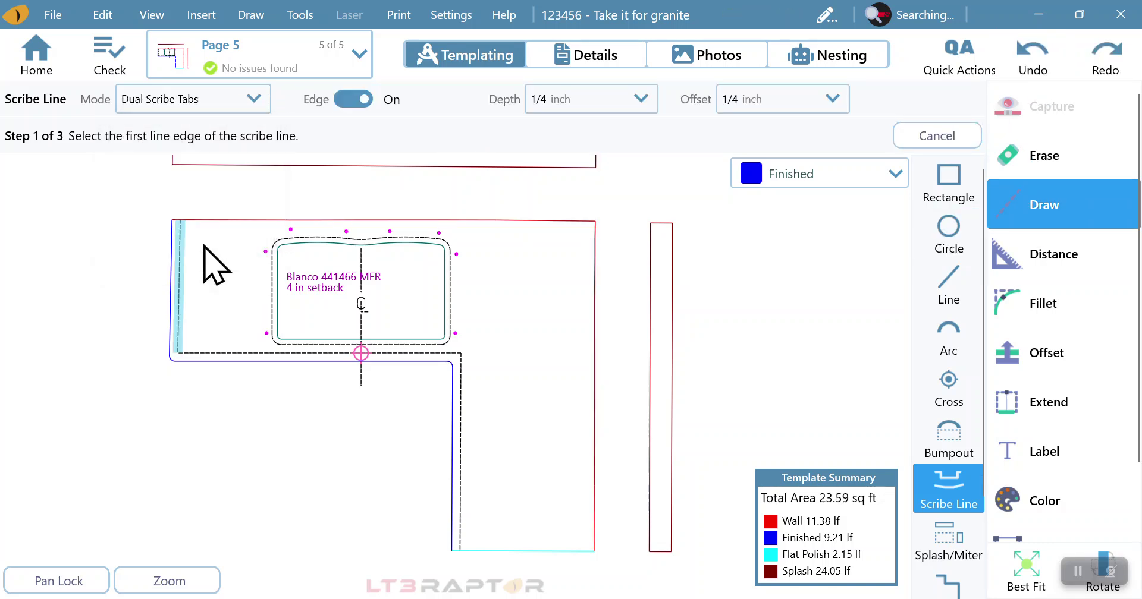
click(763, 98)
click(812, 388)
click(817, 434)
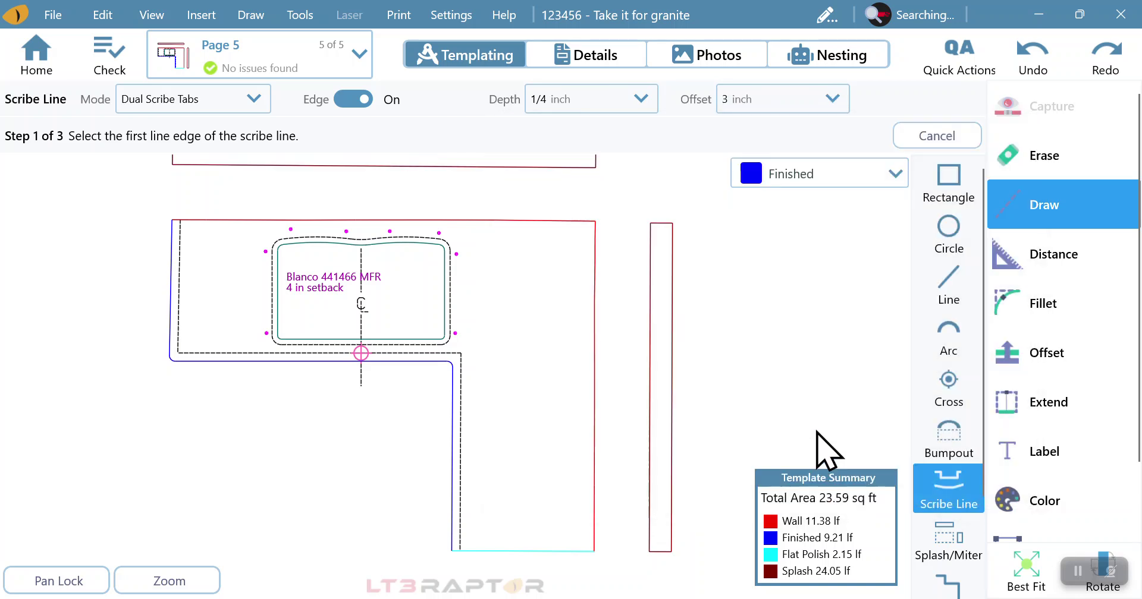
Step: Place dual scribe tabs on the right wall edge, from top-left to bottom-right corner
click(595, 280)
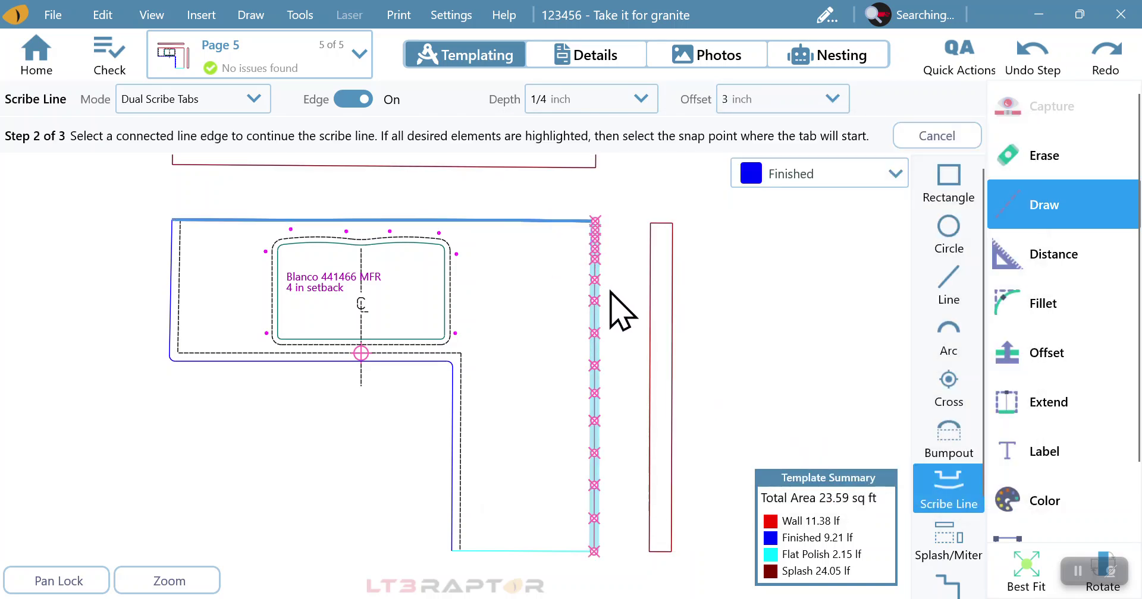
scroll(178, 225, up, 3)
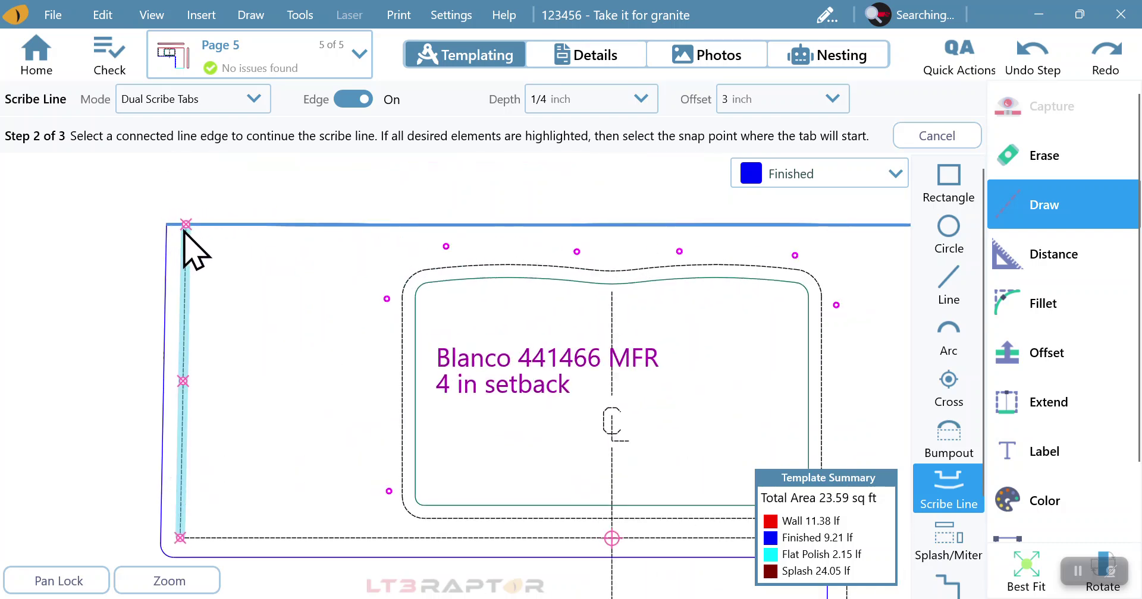
scroll(182, 231, up, 1)
click(166, 225)
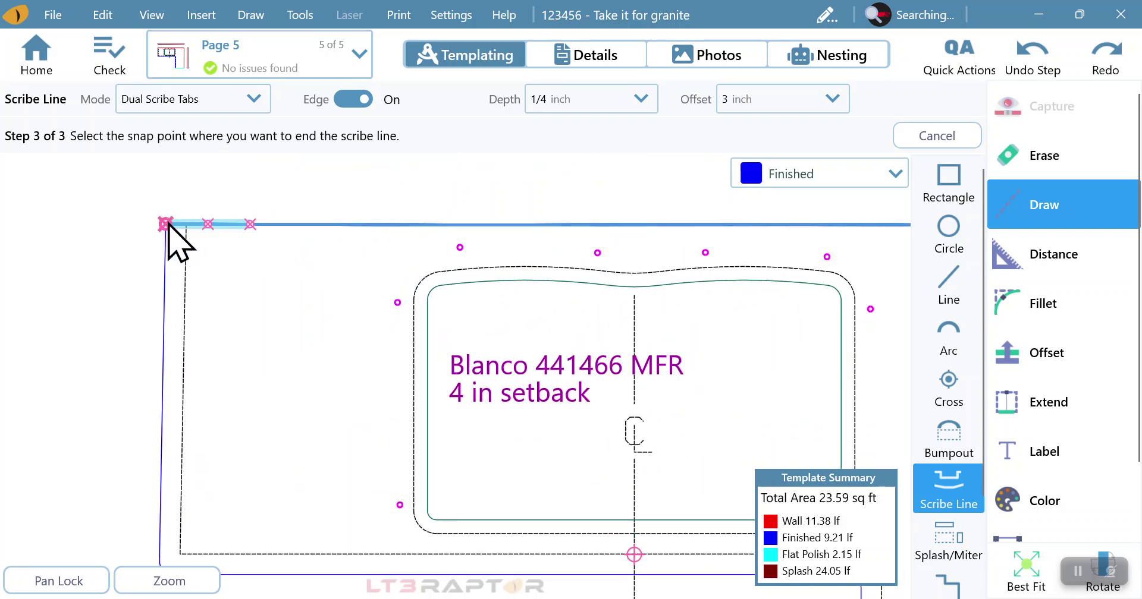
scroll(166, 212, down, 2)
scroll(167, 211, down, 2)
scroll(594, 571, up, 4)
scroll(591, 553, up, 1)
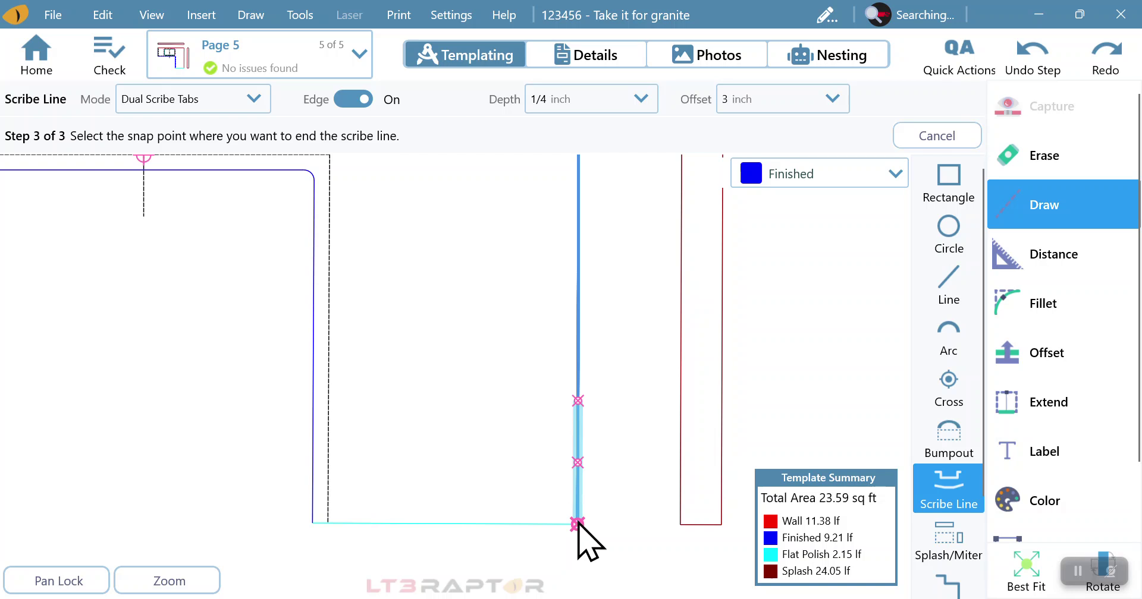
click(577, 522)
Step: Zoom in on the new scribe tabs, then cancel the Scribe Line command
scroll(654, 524, down, 2)
scroll(657, 514, down, 1)
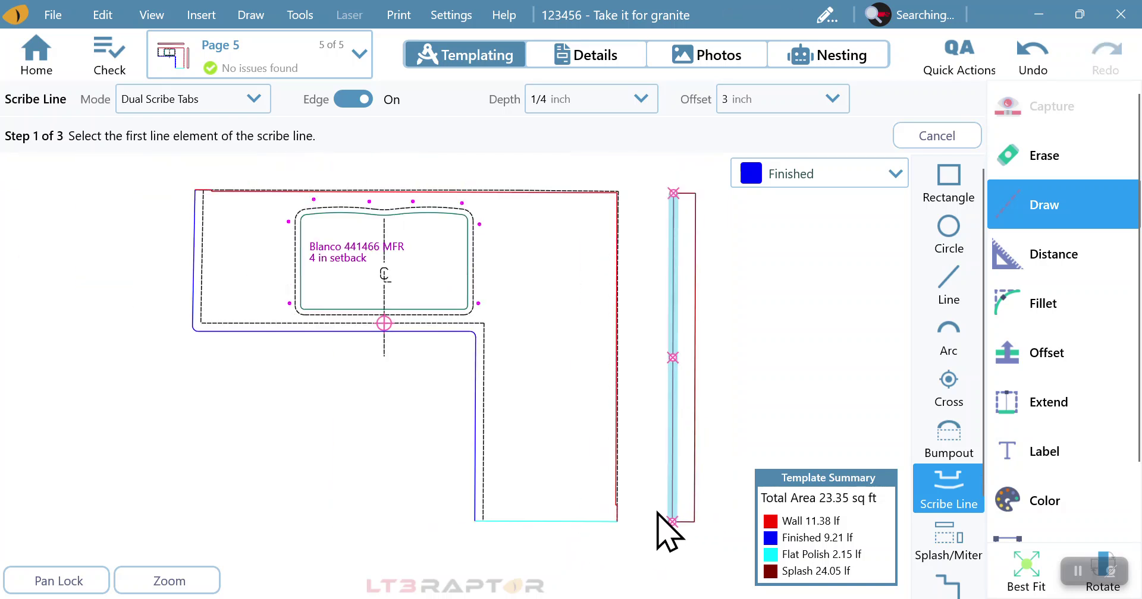
scroll(632, 540, up, 2)
scroll(614, 565, up, 1)
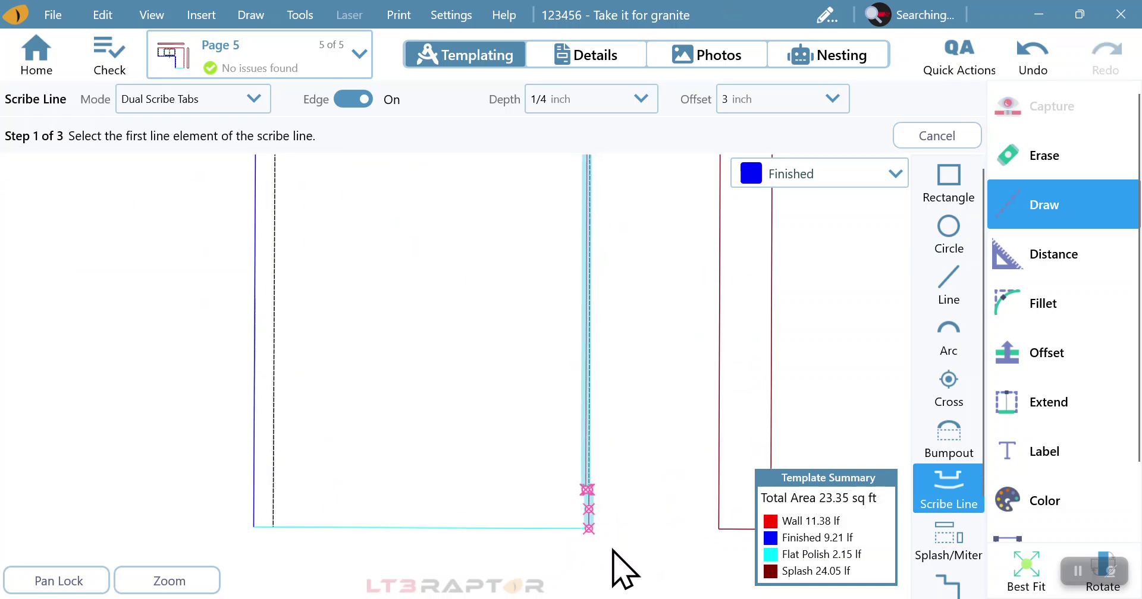
scroll(594, 555, up, 1)
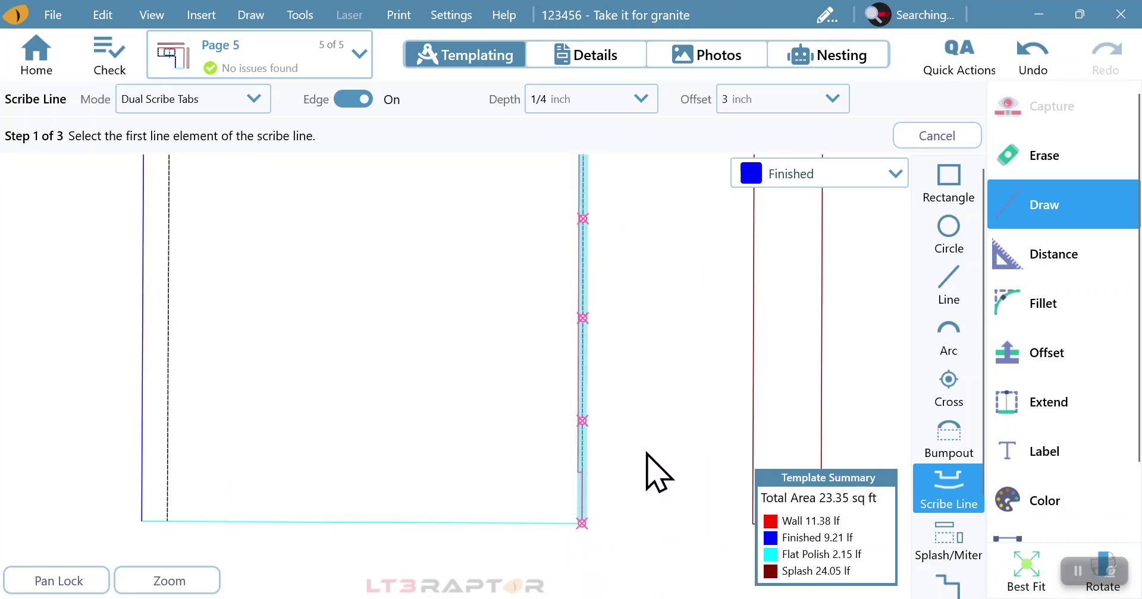
click(955, 138)
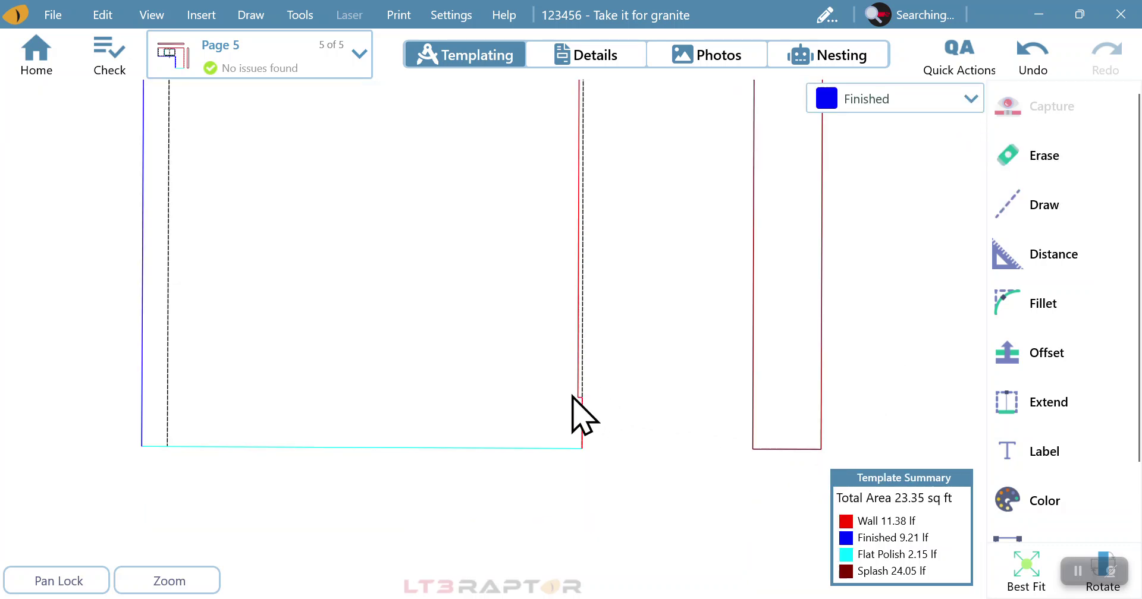
Step: Pan and zoom around the L-shaped countertop to bring the sink cutout into view
scroll(595, 497, down, 1)
scroll(602, 473, down, 1)
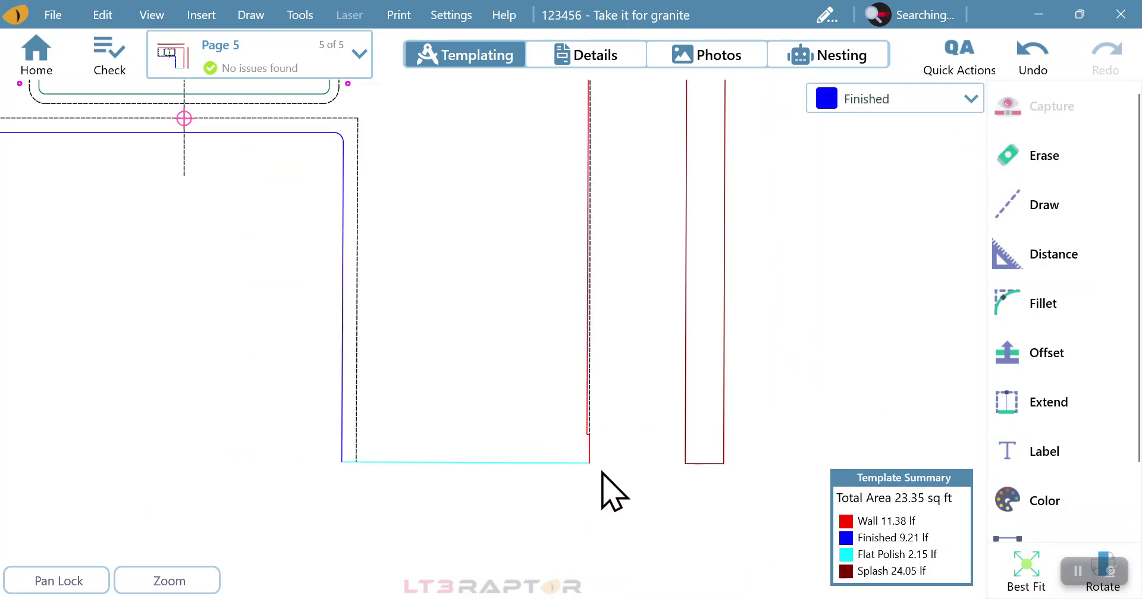
middle_drag(571, 235, 576, 510)
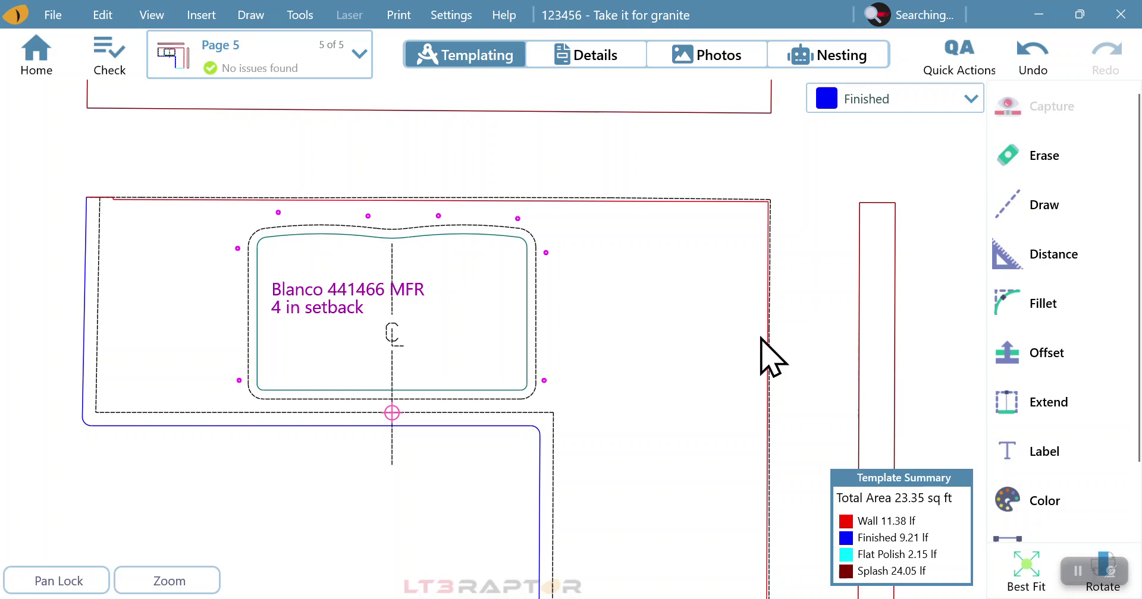
scroll(88, 199, up, 2)
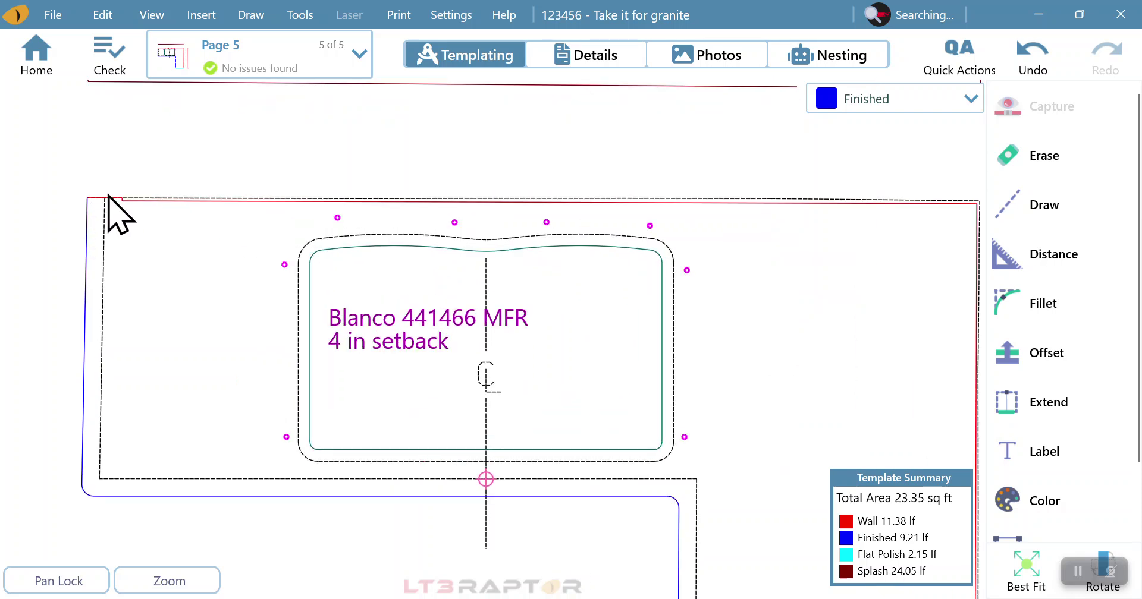
scroll(230, 212, down, 1)
scroll(230, 211, down, 1)
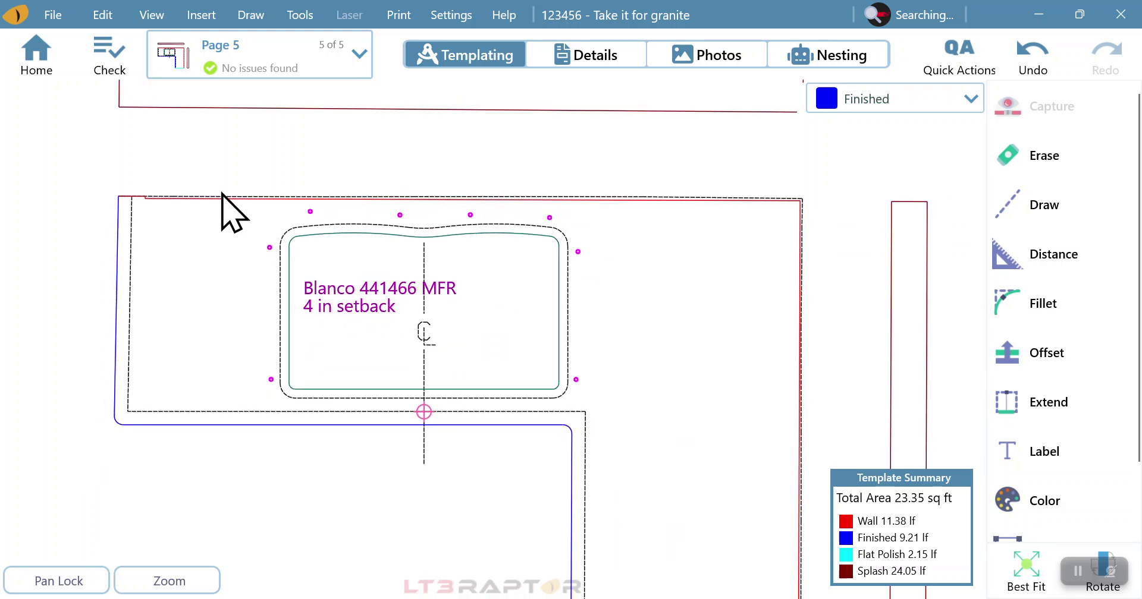
scroll(230, 202, down, 1)
scroll(230, 192, down, 1)
scroll(248, 266, down, 2)
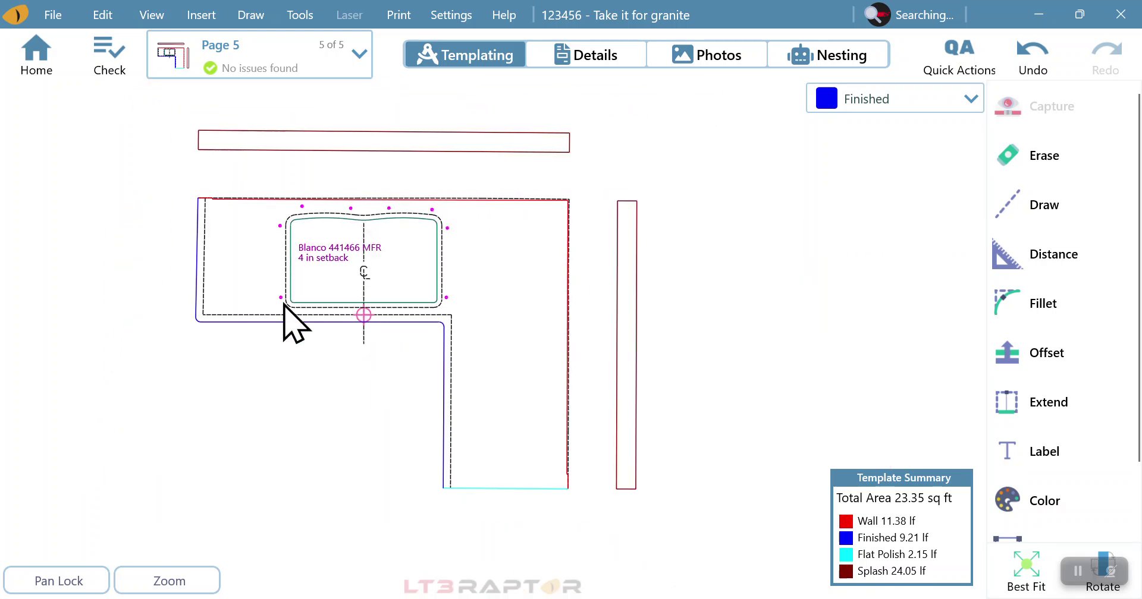
scroll(280, 316, up, 3)
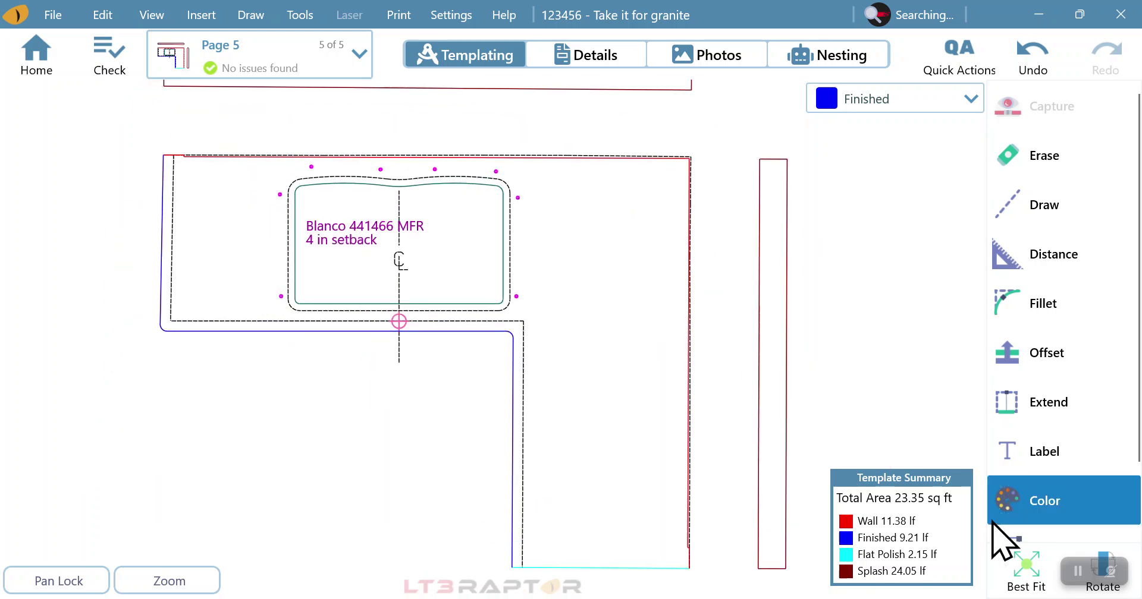